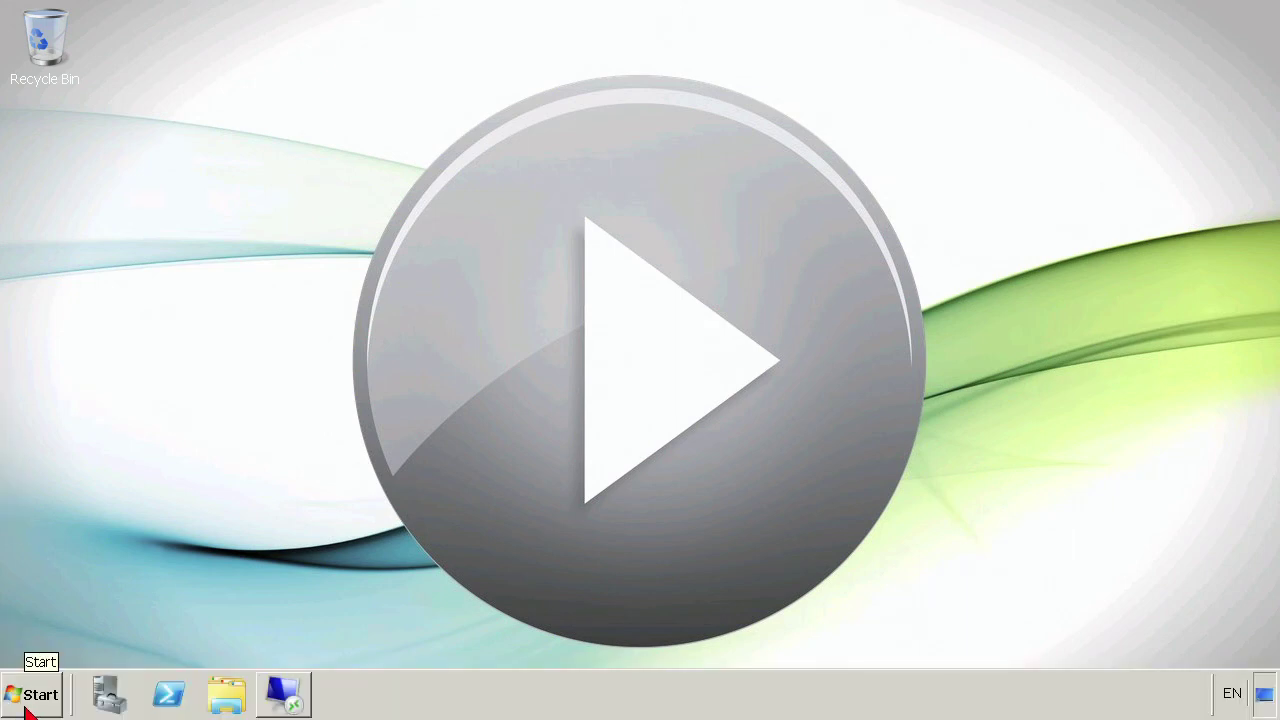
Step: Open Server Manager from the administrative tools
click(27, 708)
mouse_move(380, 485)
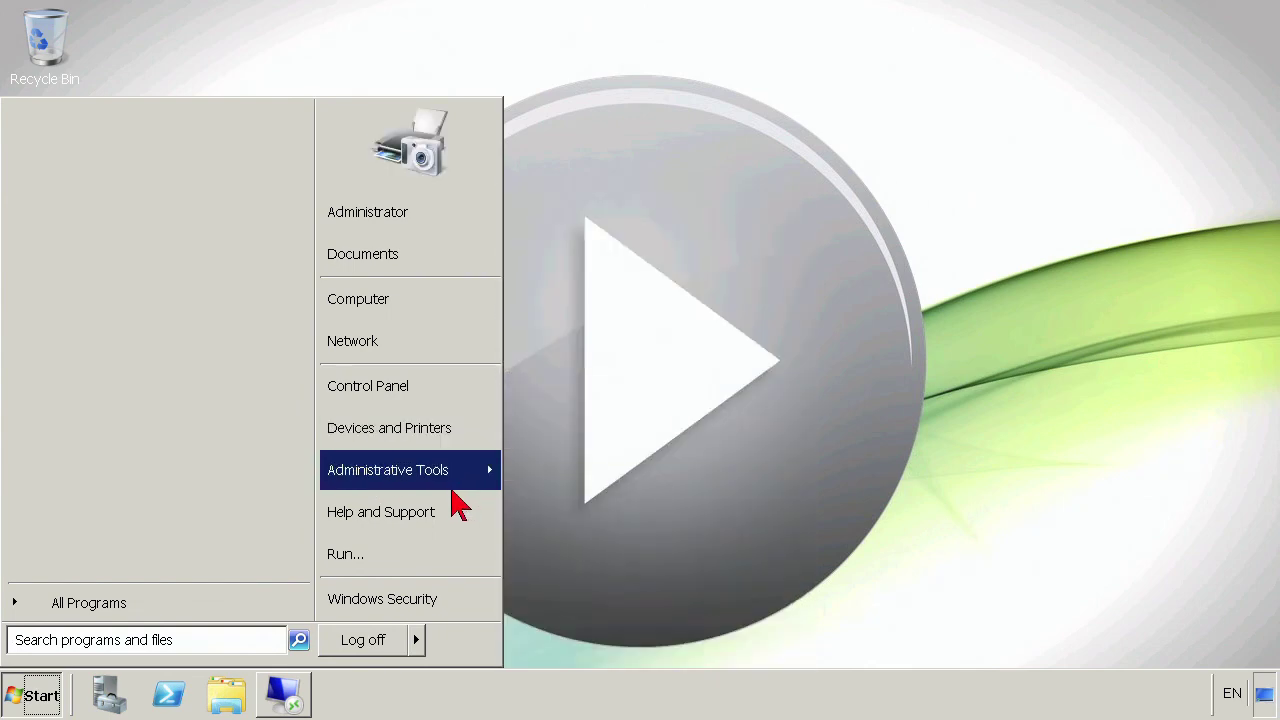
mouse_move(466, 474)
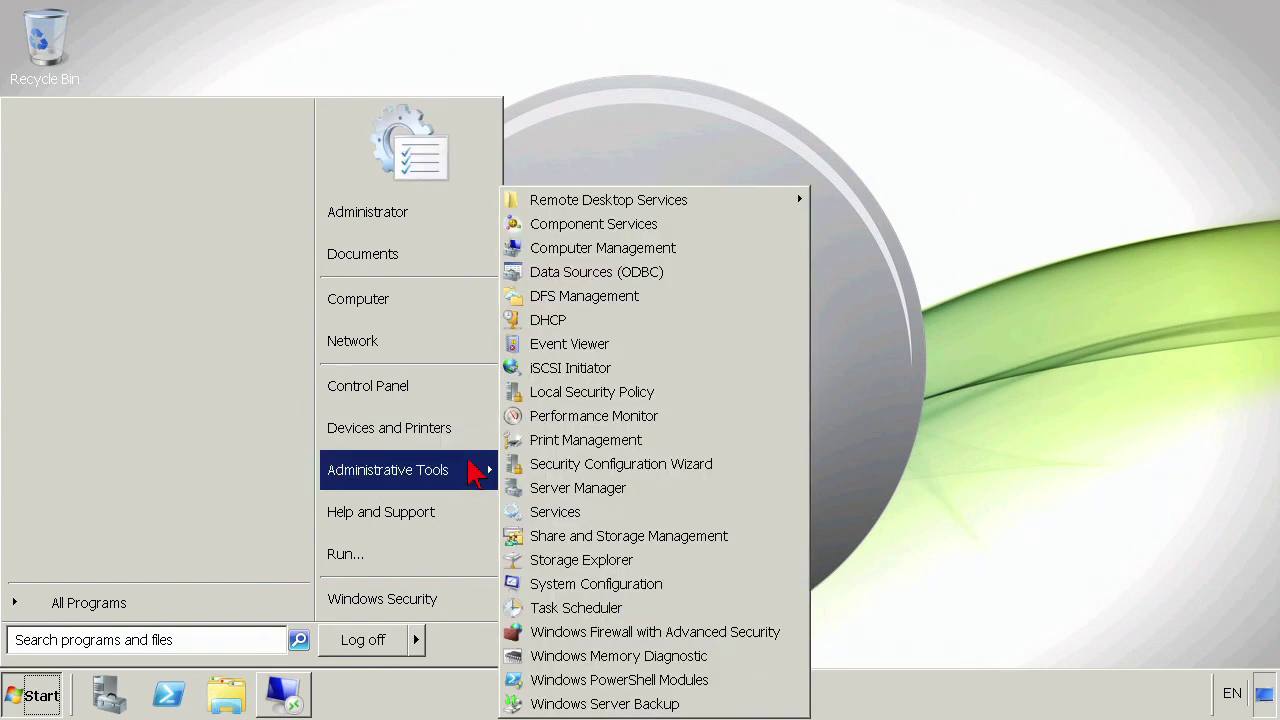
click(540, 496)
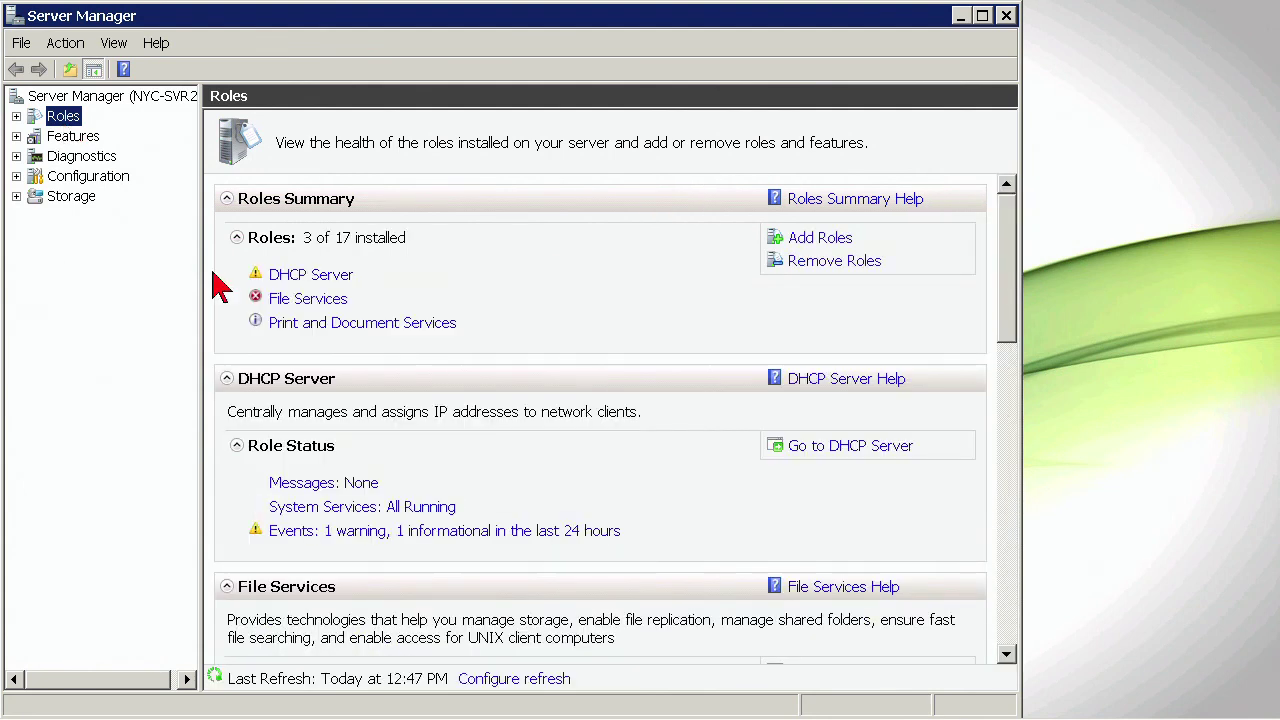
Step: Examine DFS Management and its child nodes under the File Services role
click(16, 116)
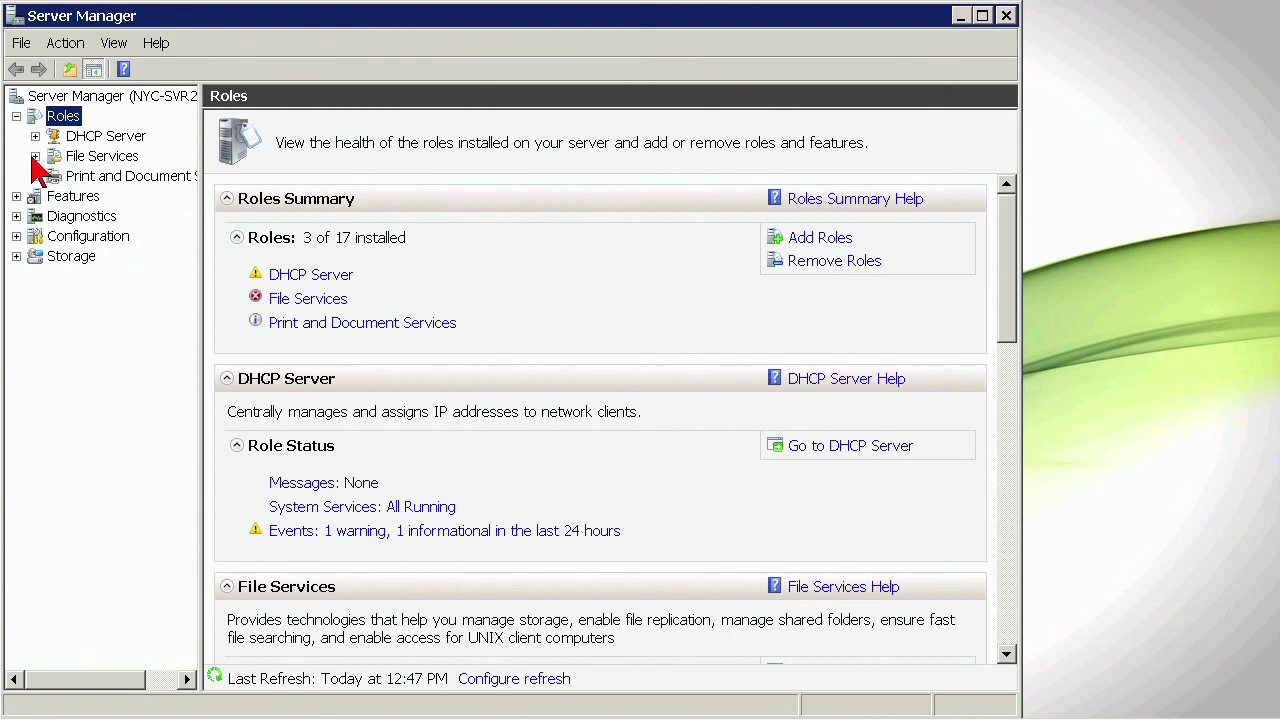
click(35, 158)
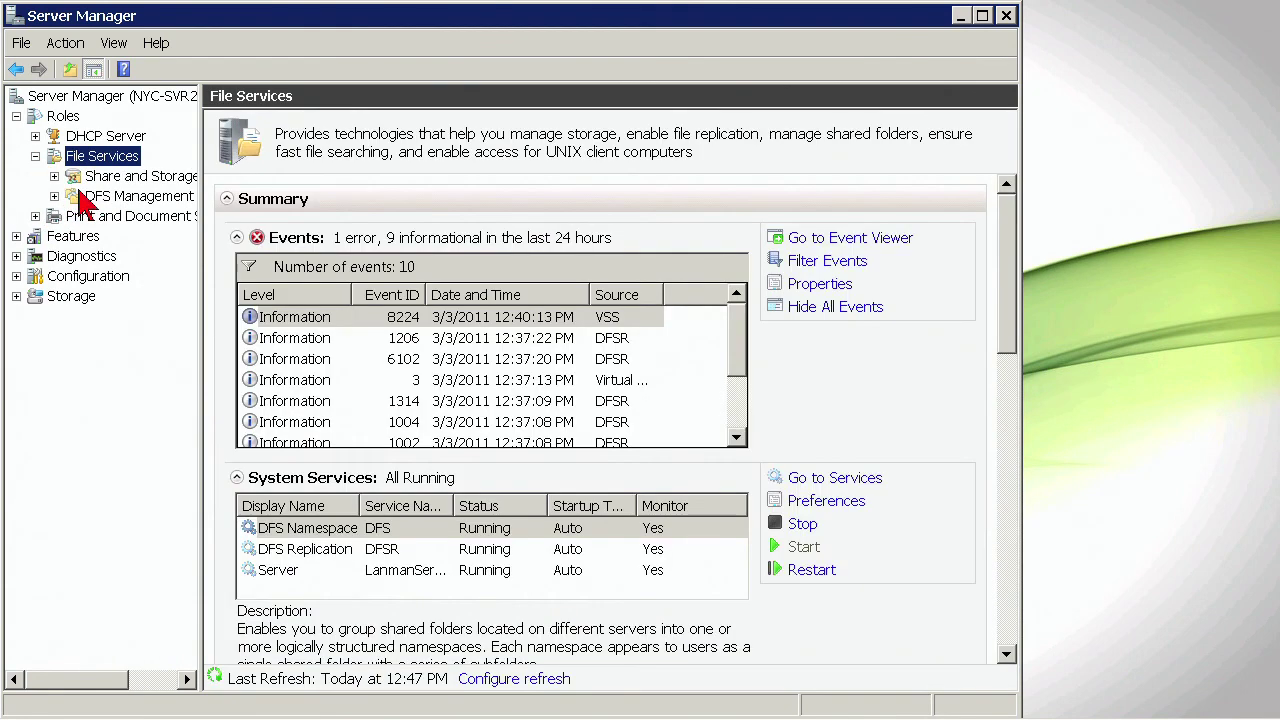
click(128, 200)
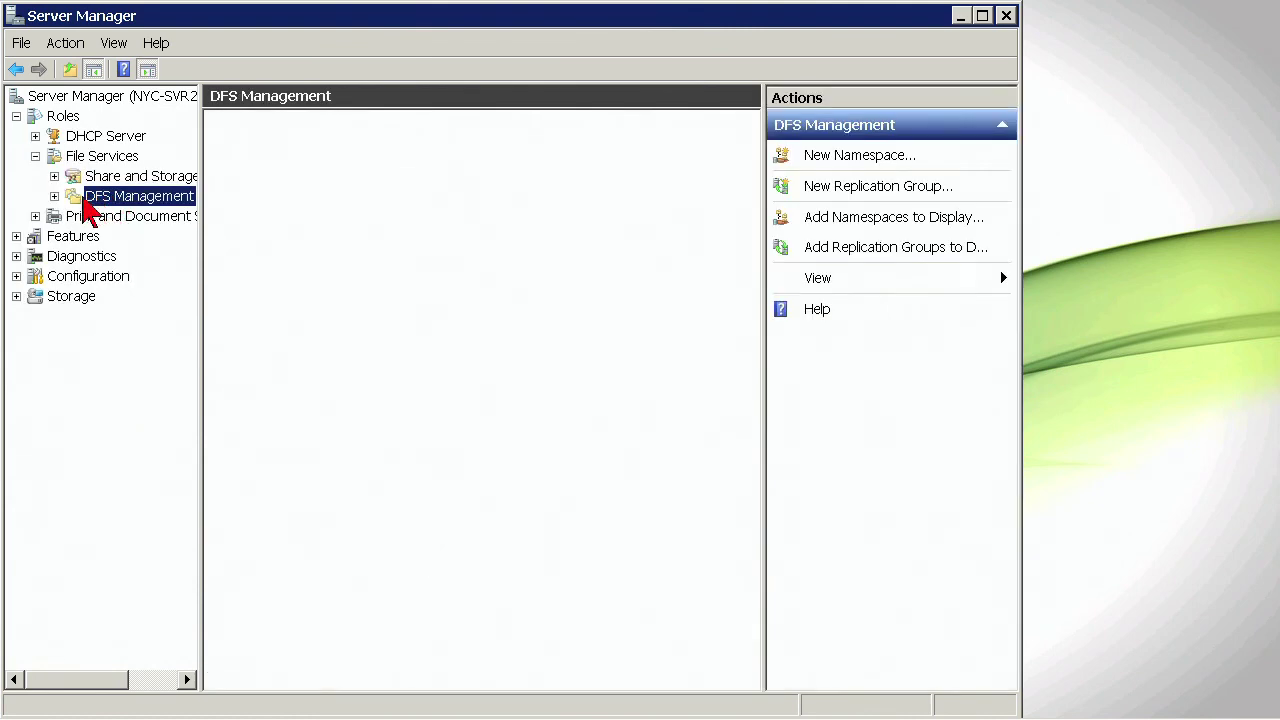
click(55, 197)
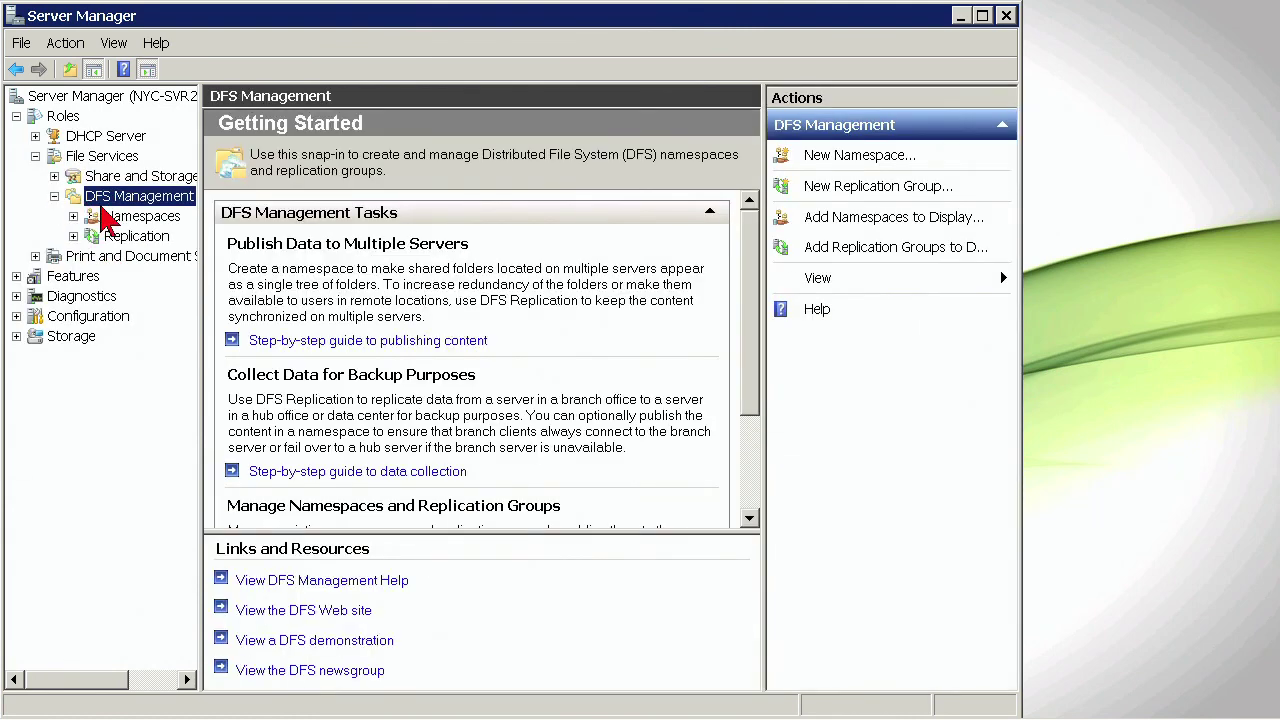
click(55, 197)
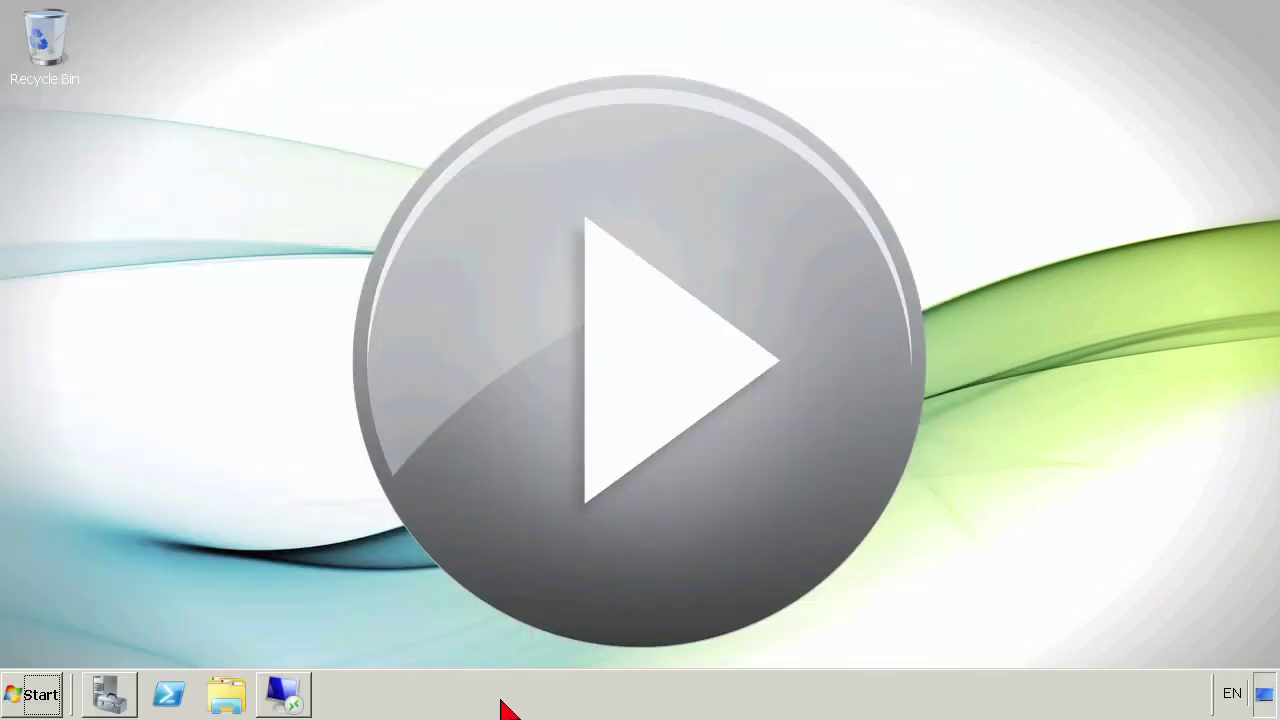
Step: Switch to the 10.10.10.15 remote desktop session and open a Command Prompt on NYC-SVR1
click(299, 700)
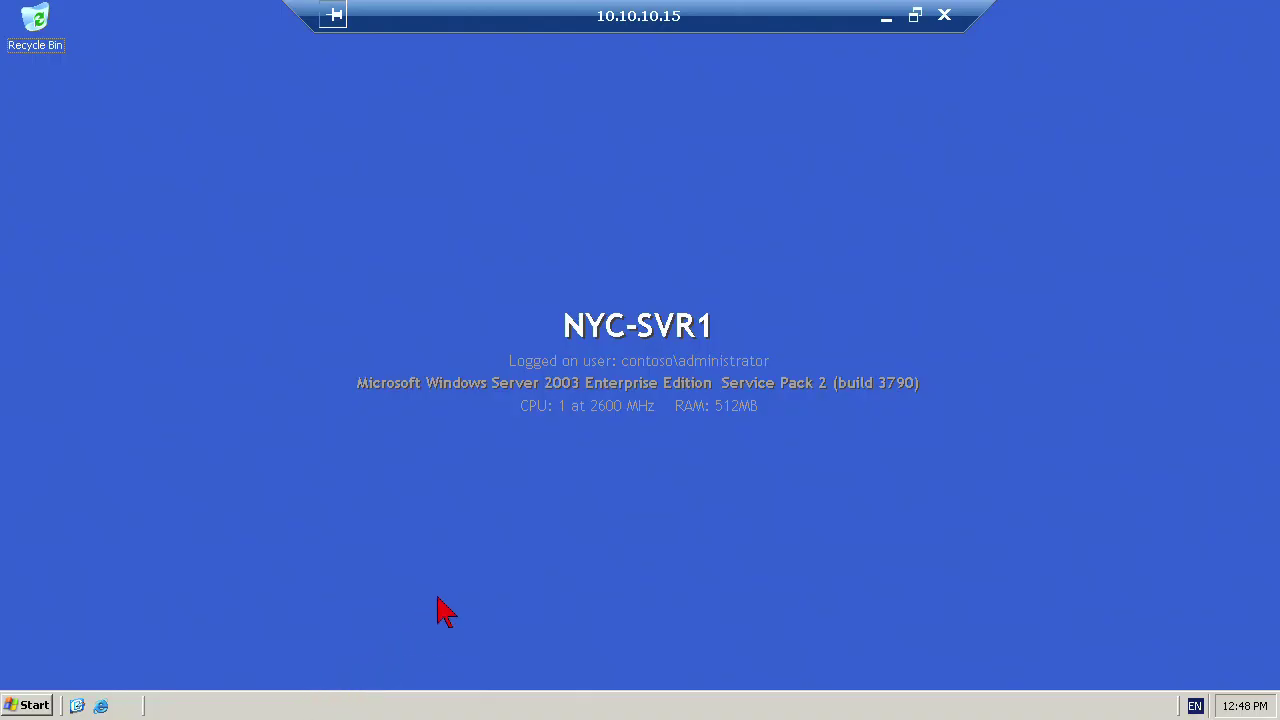
click(28, 705)
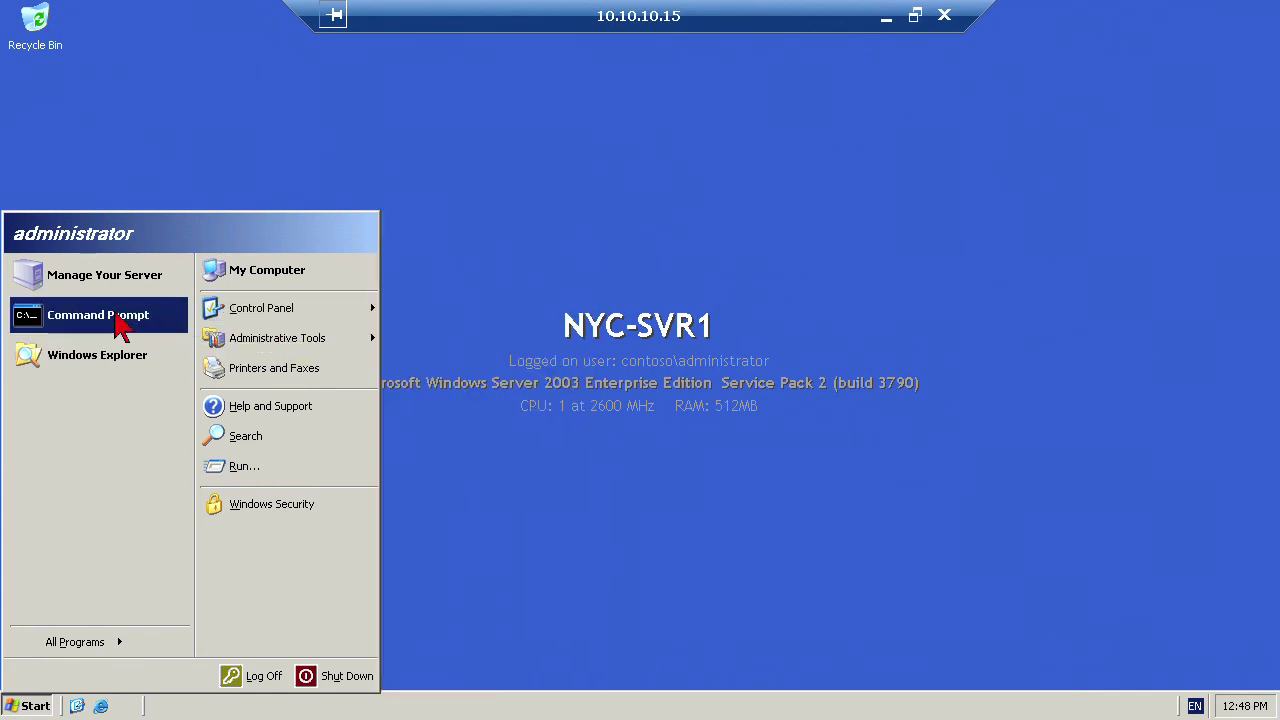
click(118, 323)
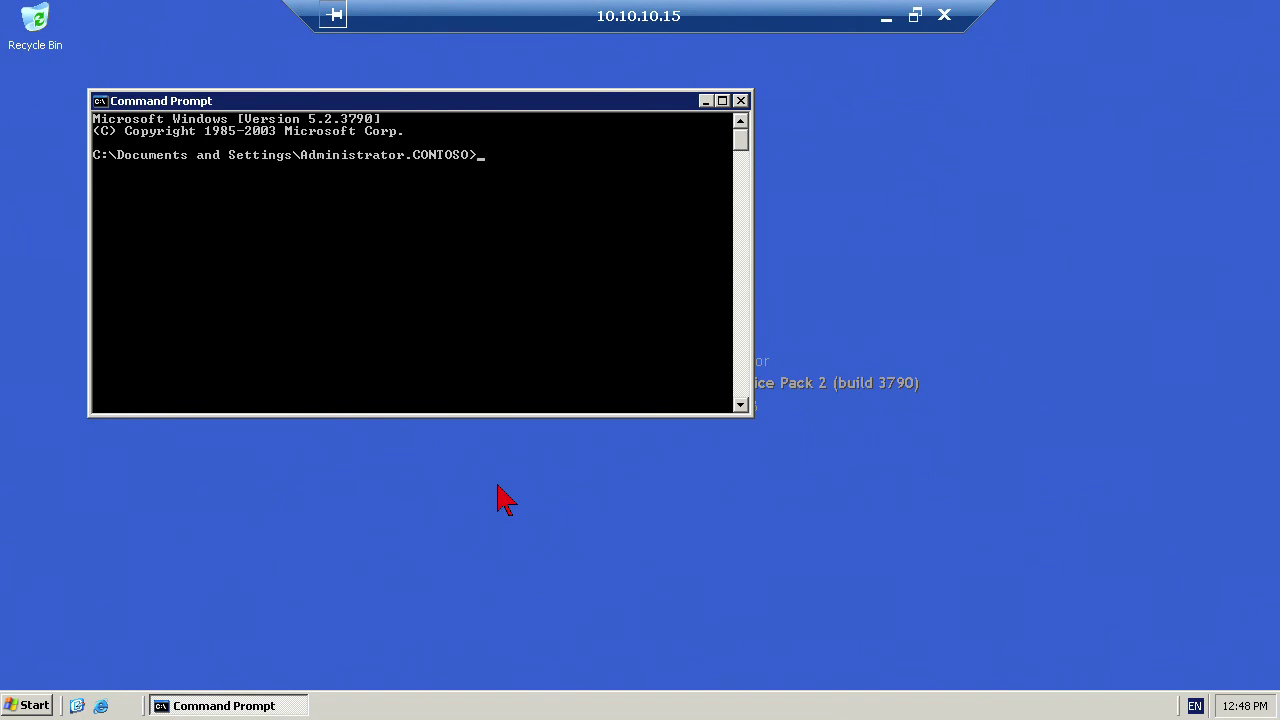
Step: Show the dfsutil help with "dfsutil /?" and read through the listed options
text(dfsutil /?)
key(Return)
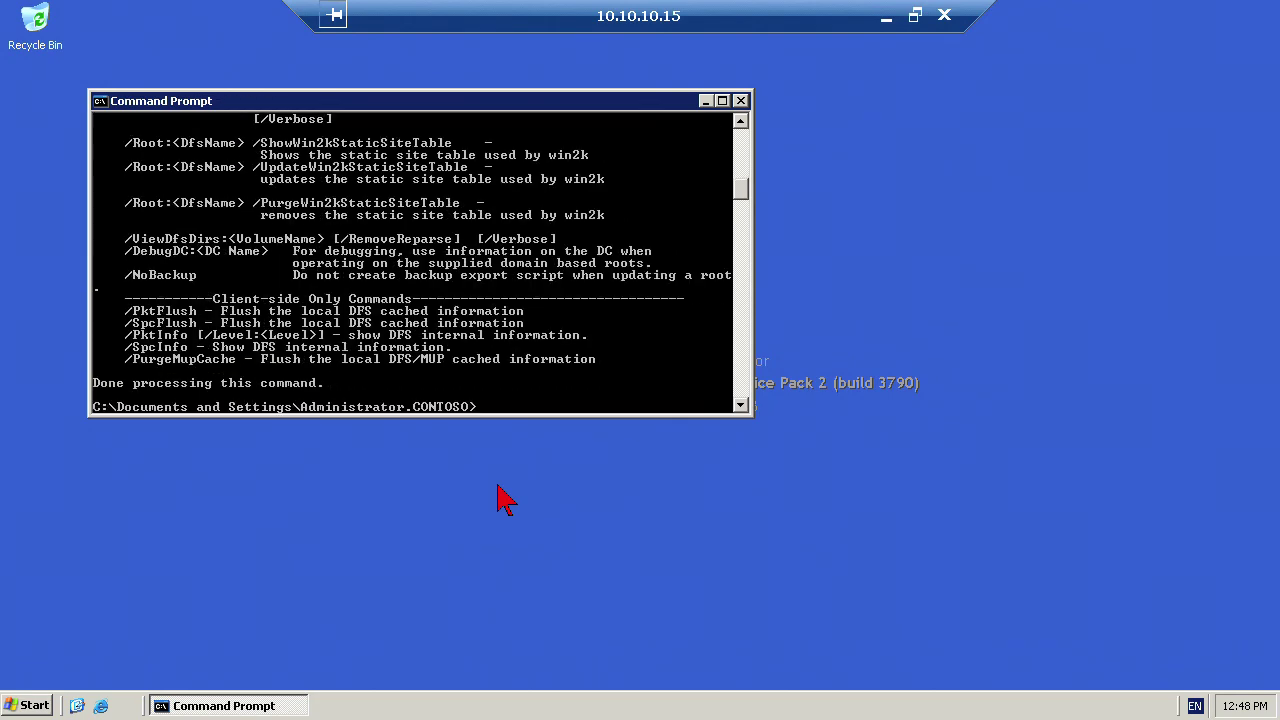
scroll(540, 368, up, 1)
scroll(540, 368, up, 10)
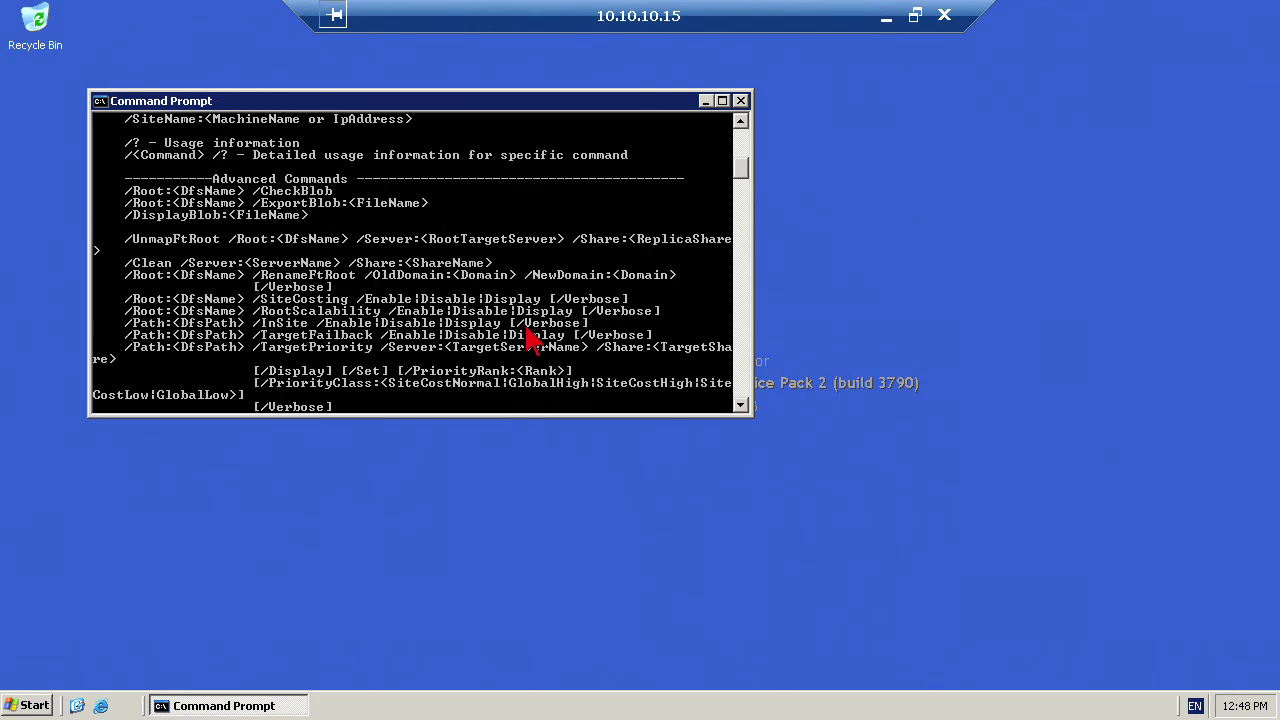
scroll(530, 342, up, 5)
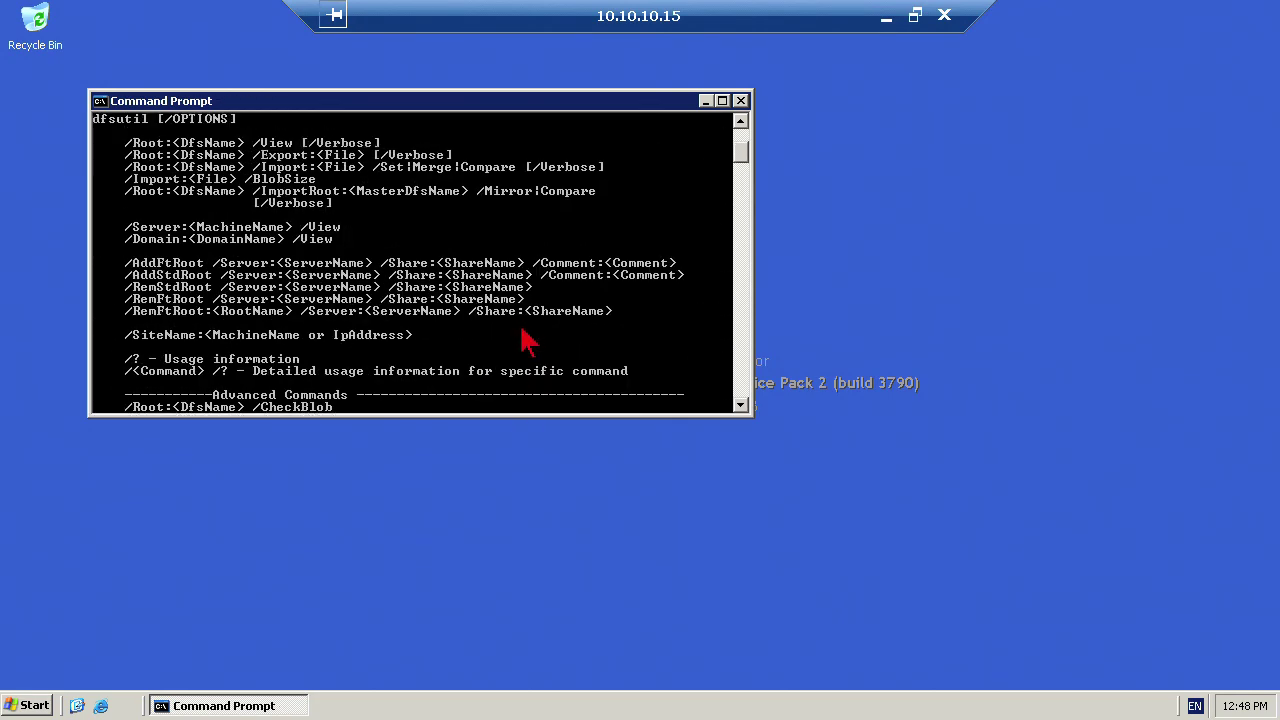
scroll(530, 342, down, 8)
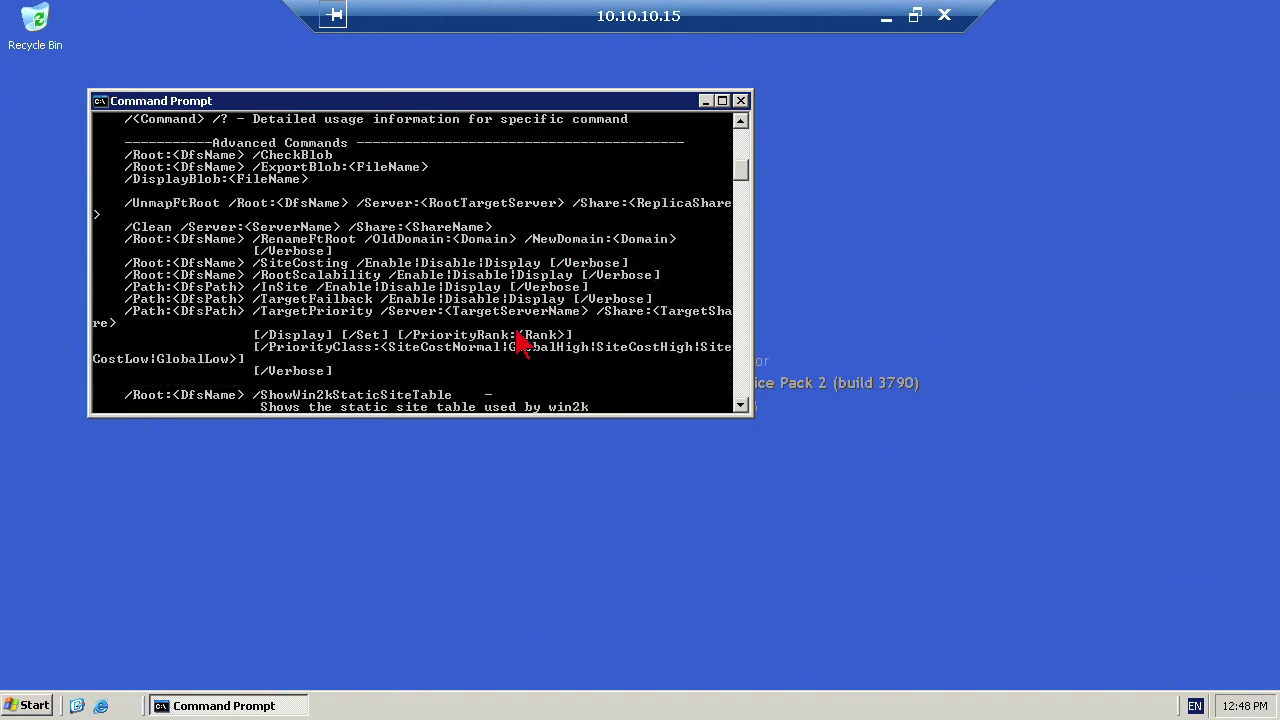
Step: List the DFS roots on the server with "dfsutil /server:nyc-svr1 /view"
scroll(525, 350, down, 10)
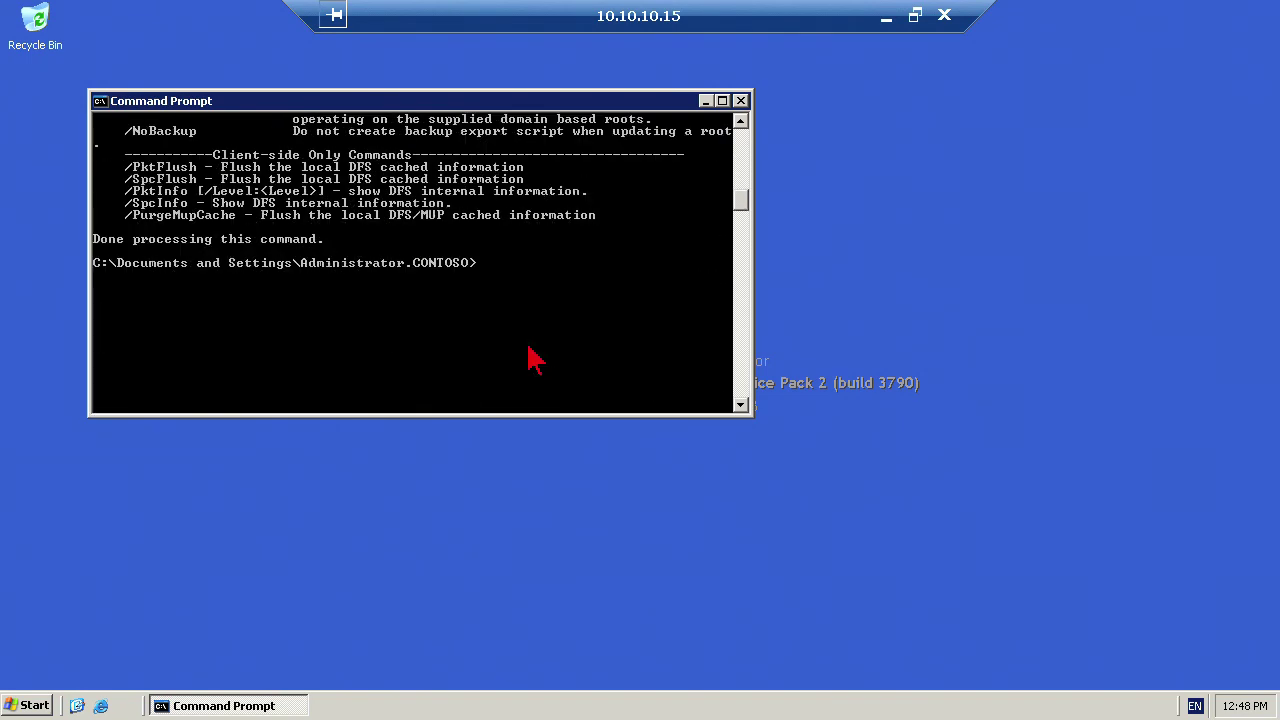
text(dfsutil /server:nyc-svr1 /view)
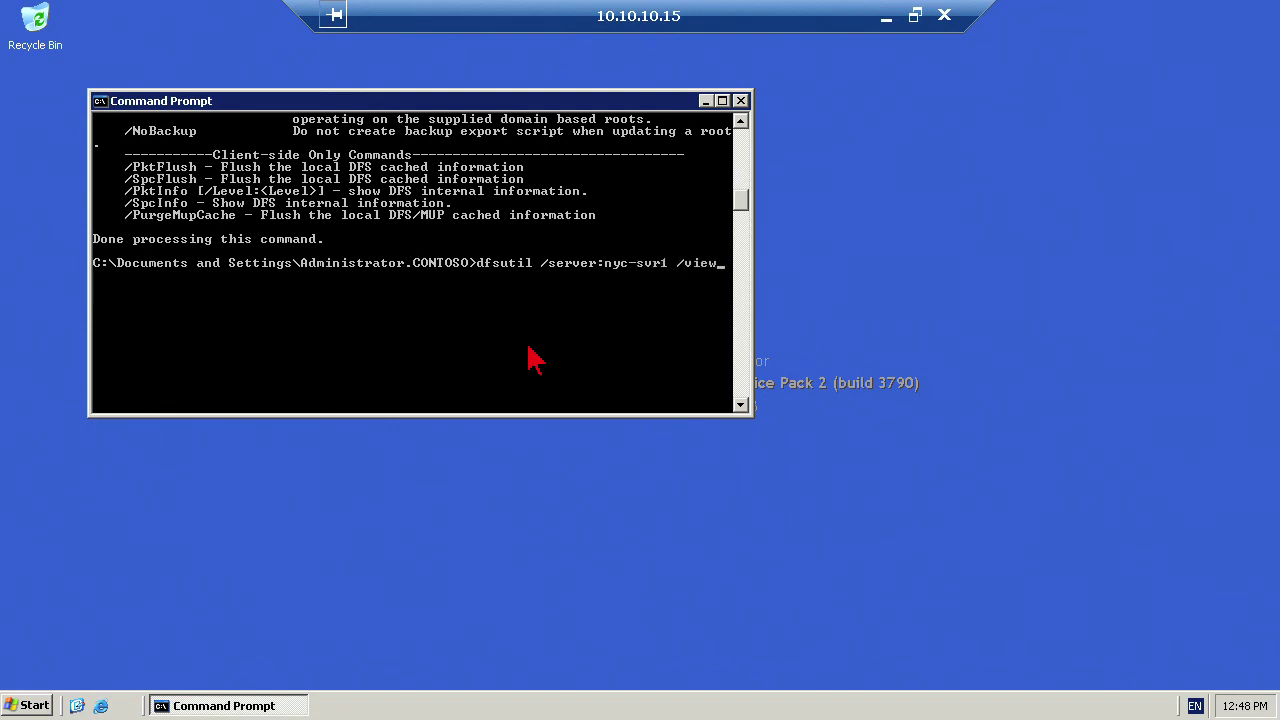
key(Return)
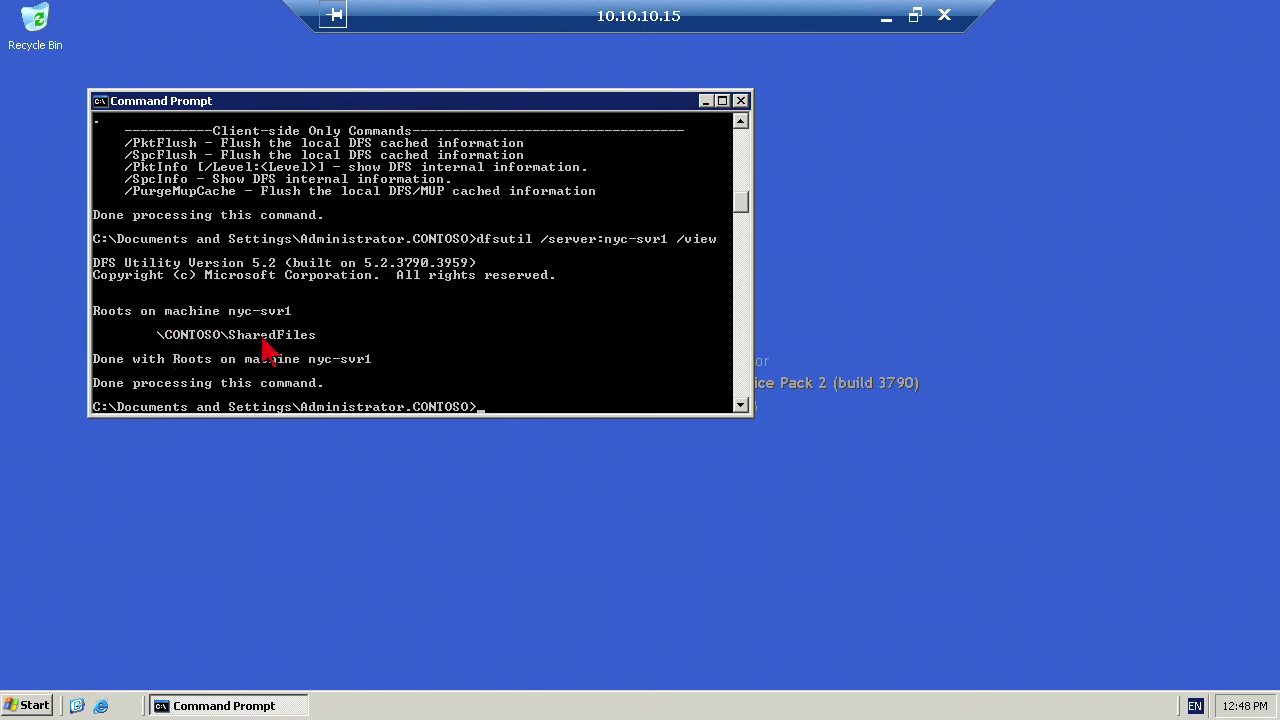
Step: Display the SharedFiles namespace configuration with "dfsutil /root:\\contoso\SharedFiles /view" and review the output
scroll(268, 347, down, 2)
text(dfs)
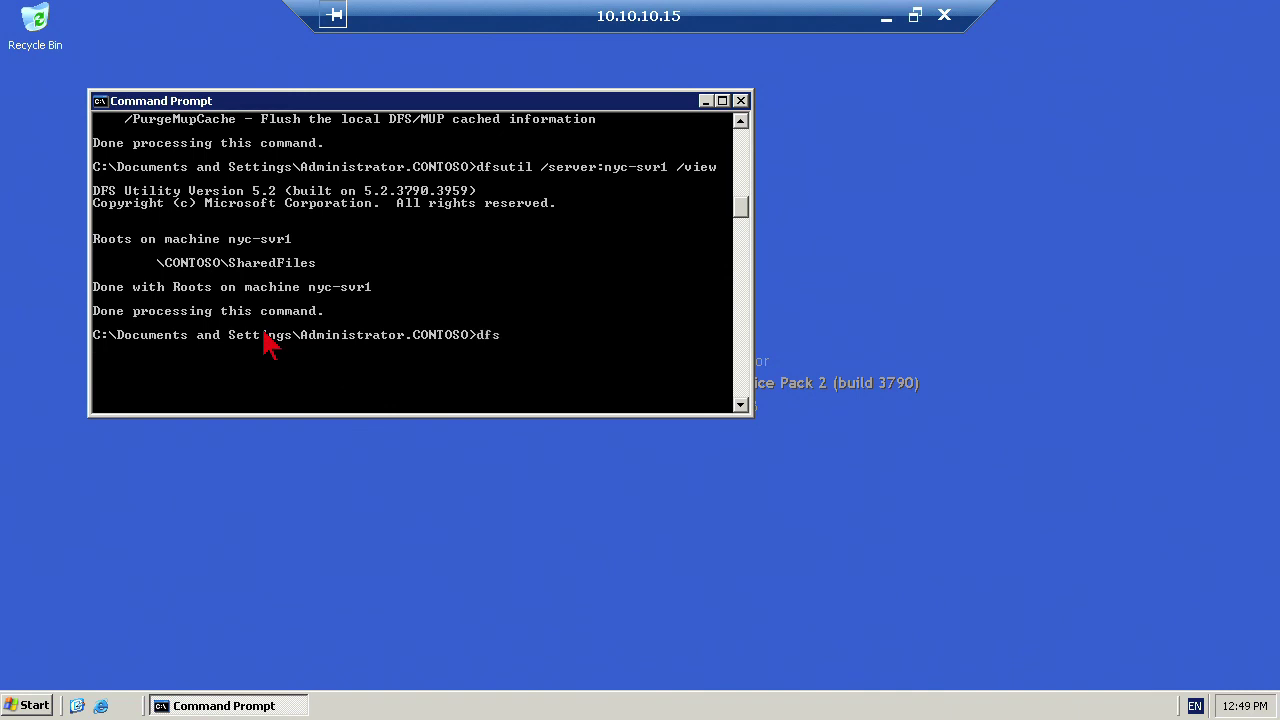
text(util /root:\\contoso\SharedF)
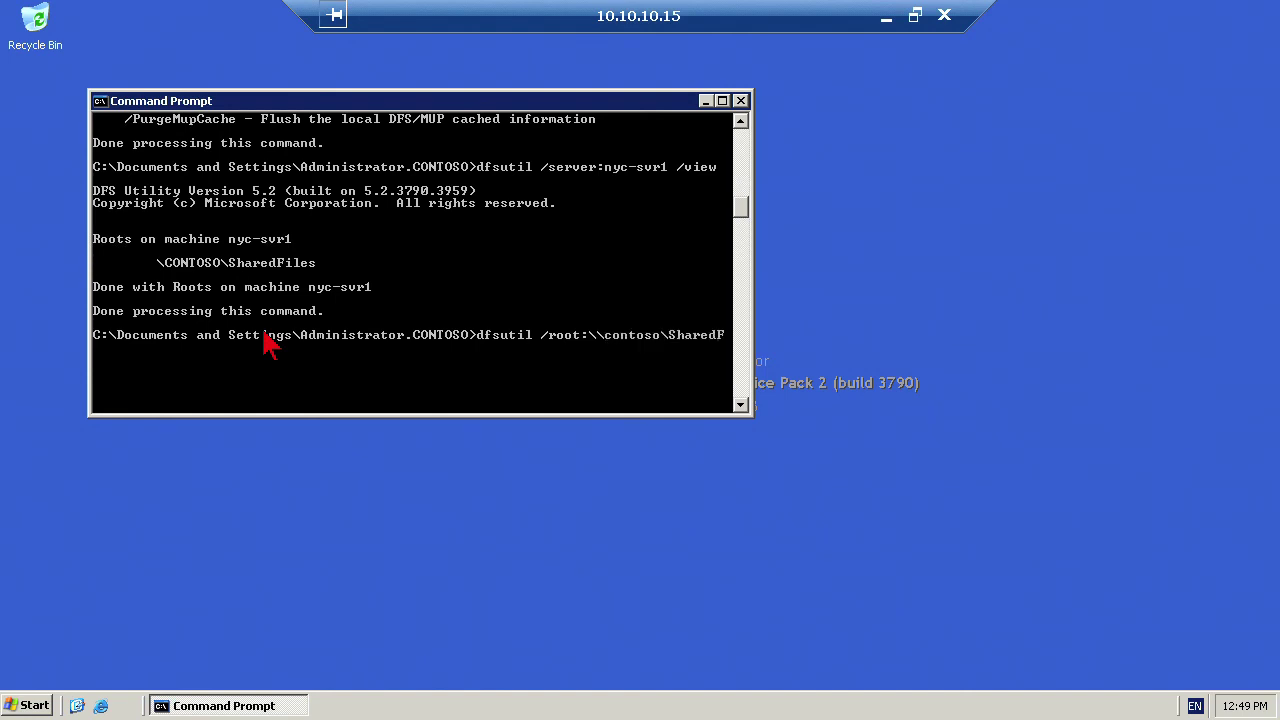
text(iles /view)
key(Return)
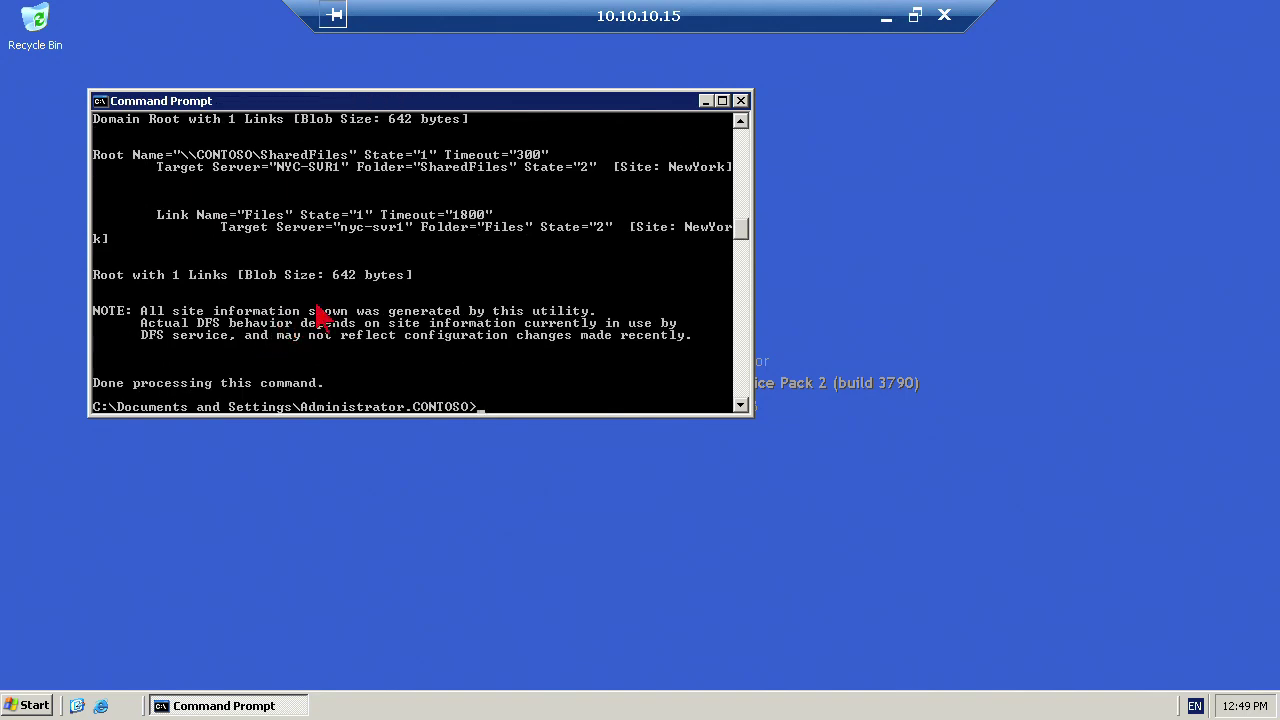
scroll(318, 310, up, 2)
scroll(276, 290, up, 2)
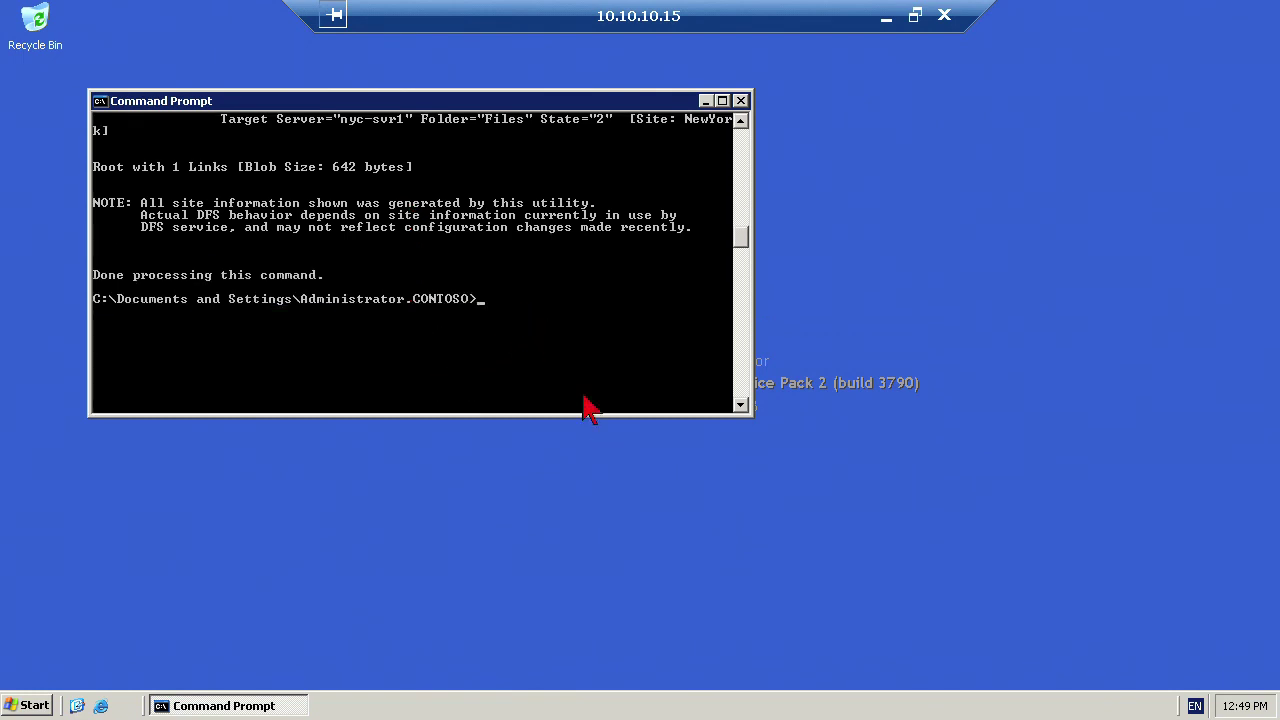
Step: Export the namespace configuration with "dfsutil /root:\\contoso\SharedFiles /export:c:\backupconfig"
text(dfsutil /root:\\contoso\Share)
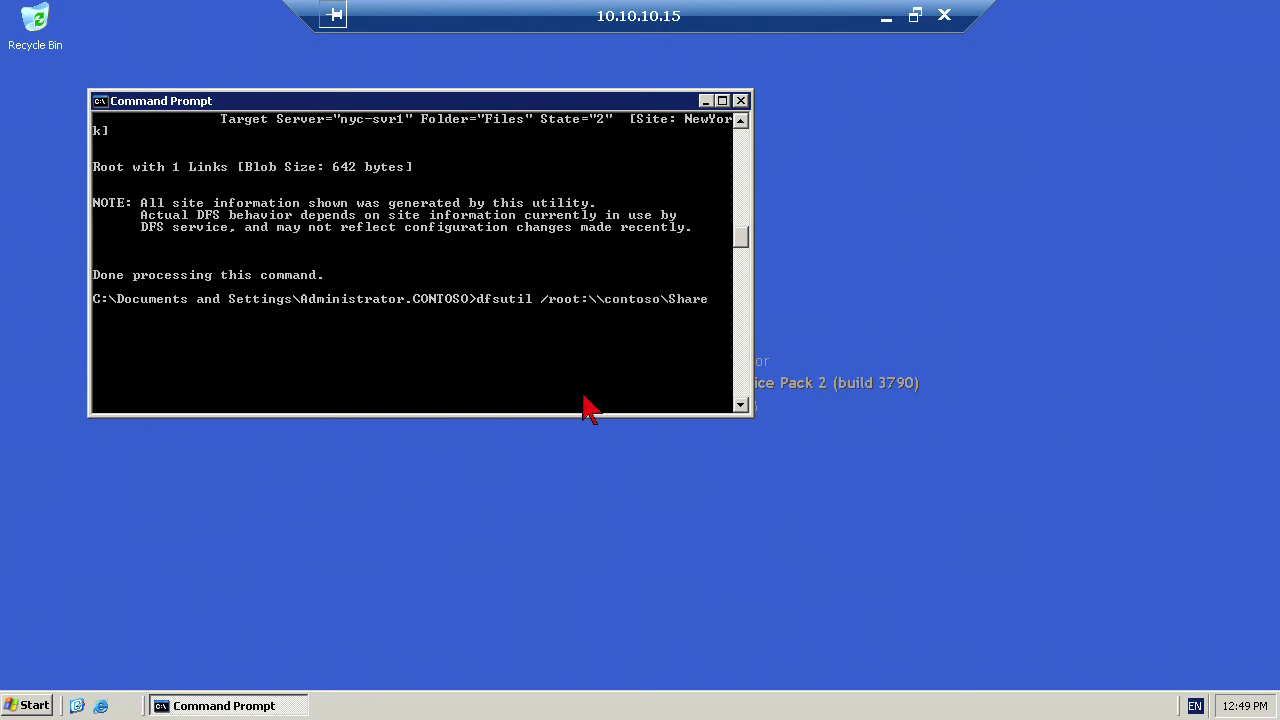
text(dFiles /export:c:\)
text(backupco)
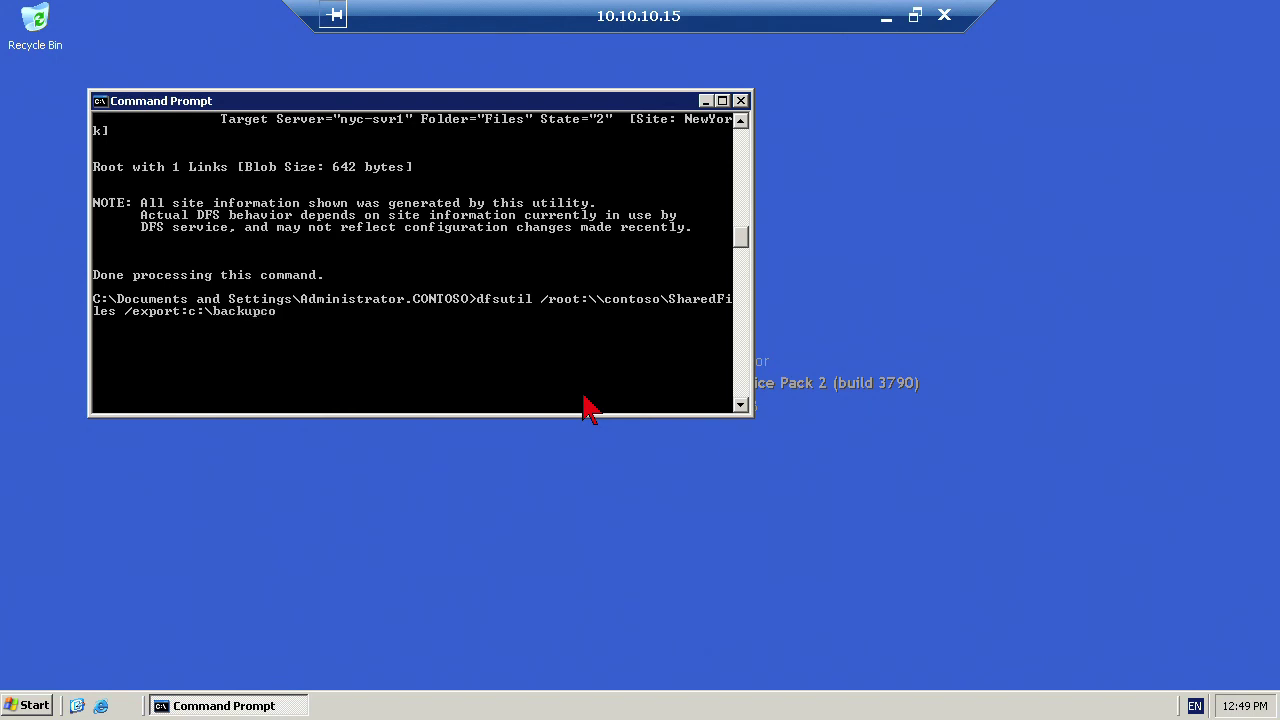
text(nfig)
key(Return)
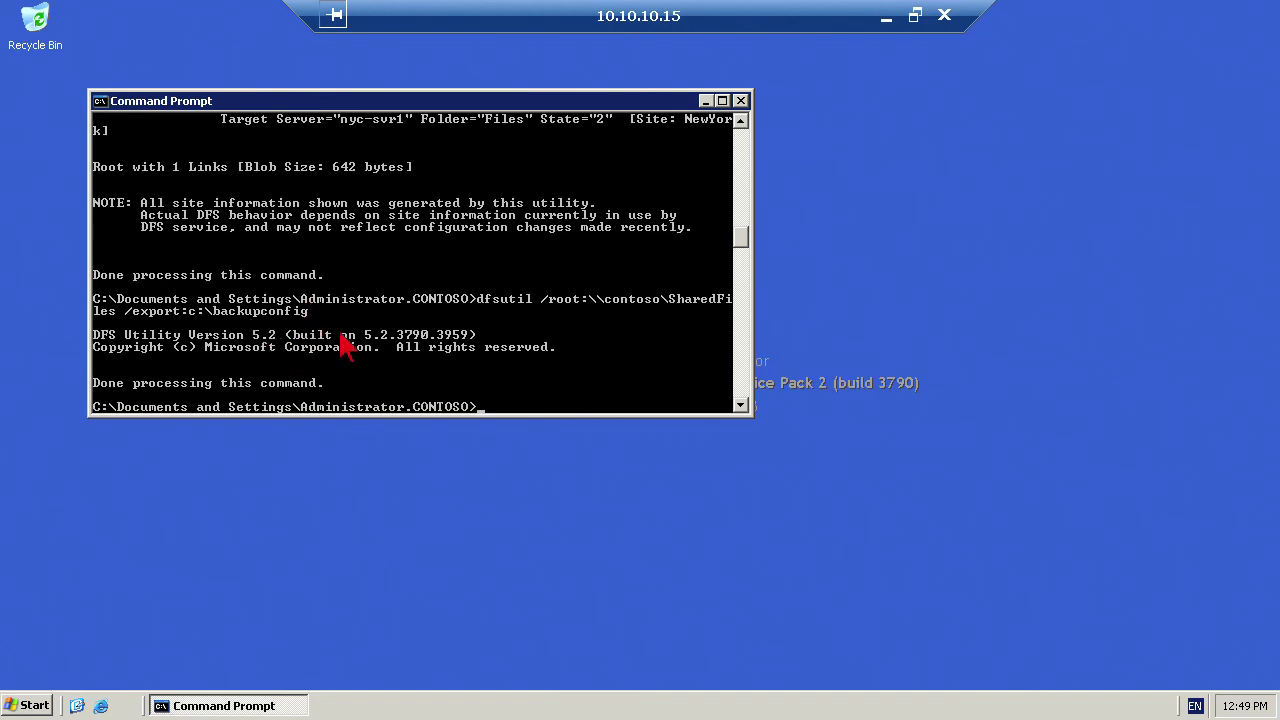
Step: Check the C: drive for the exported backupconfig file and close the file browser
key(super+e)
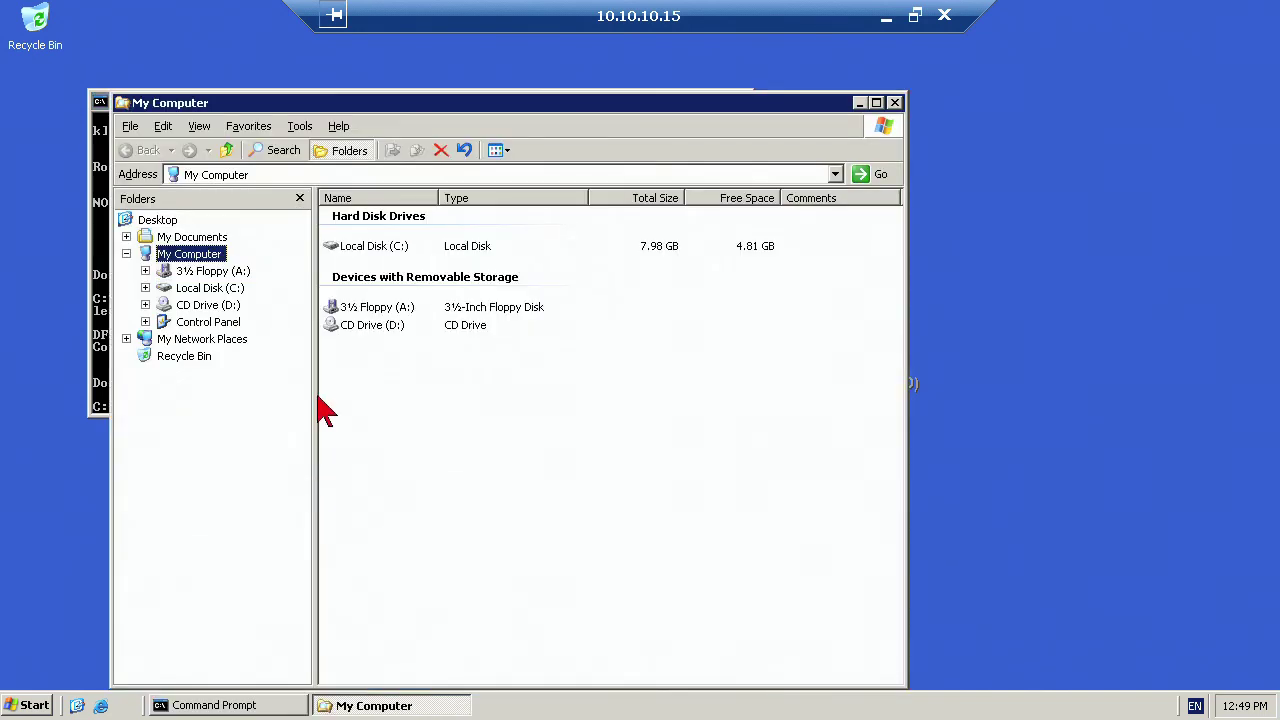
double_click(380, 250)
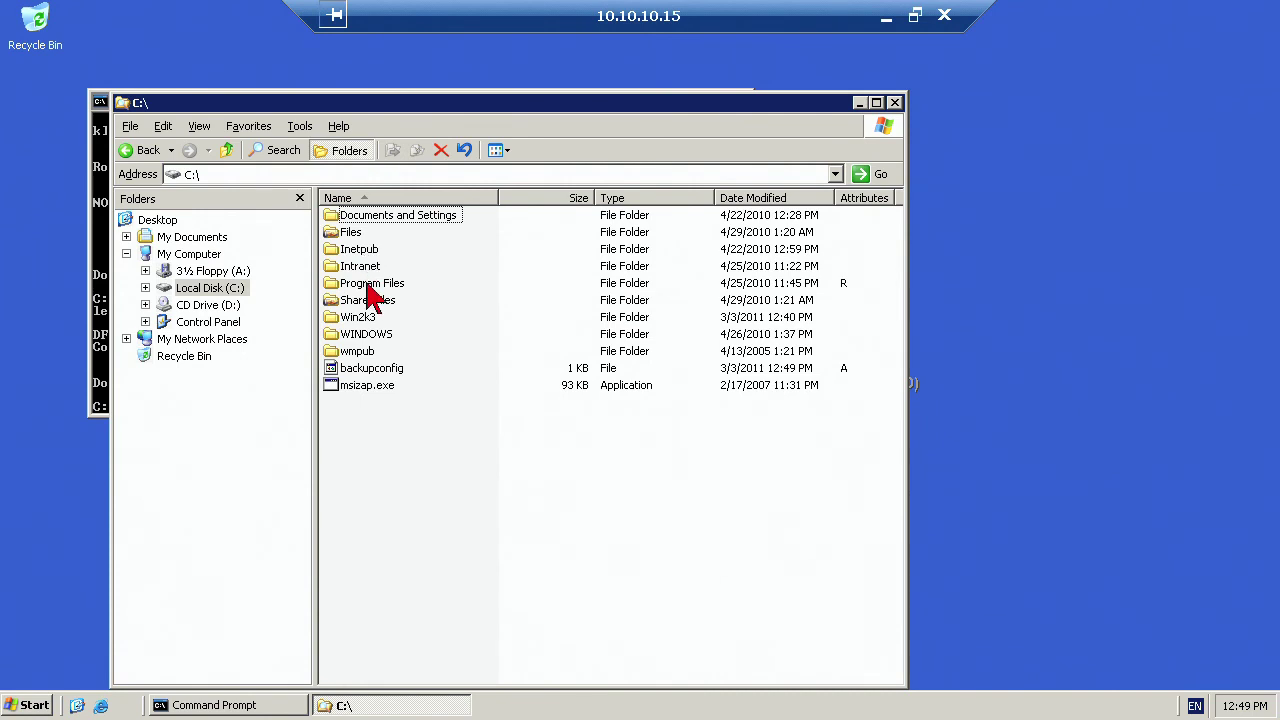
click(362, 372)
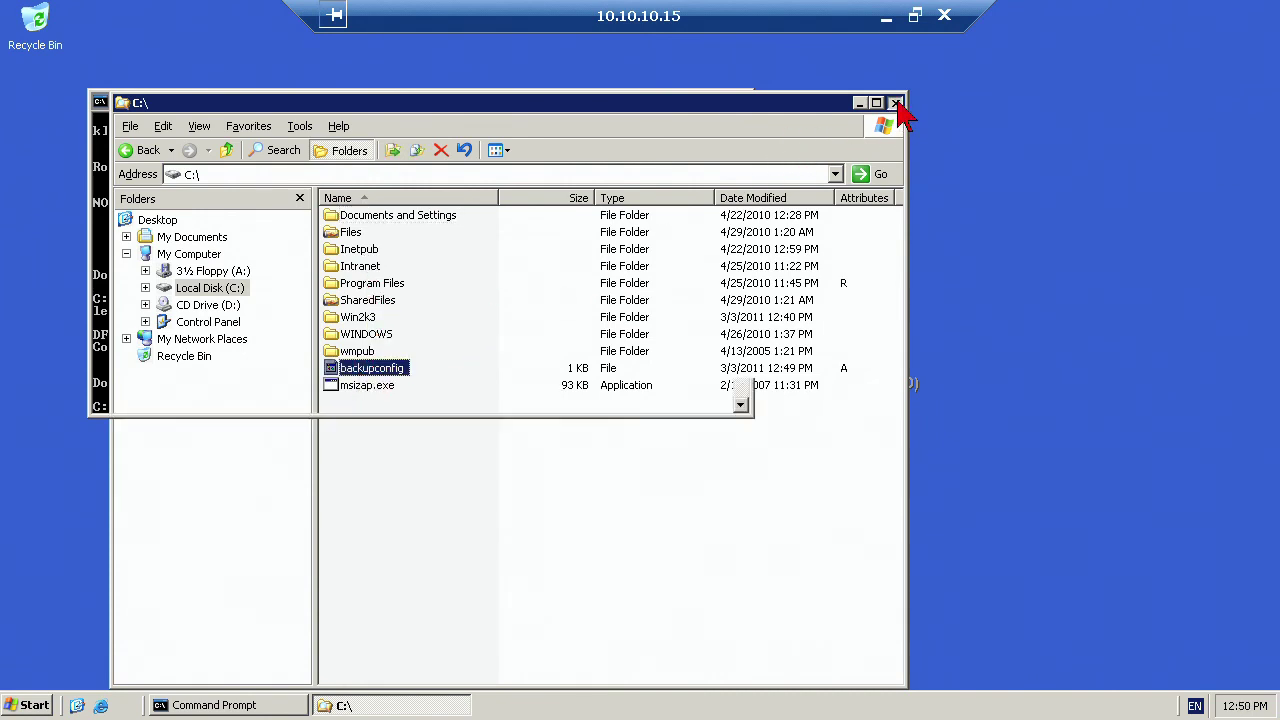
click(895, 103)
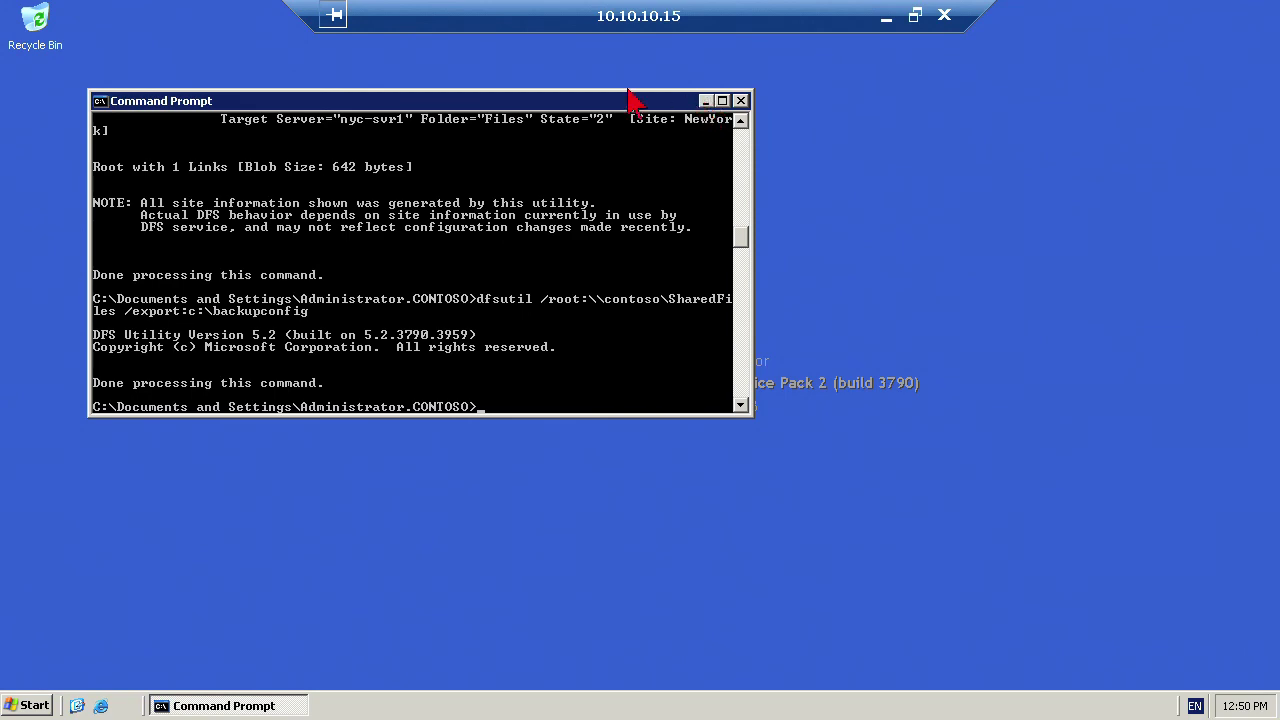
Step: Switch back to Server Manager on NYC-SVR2 and start the Add Features Wizard
drag(636, 104, 774, 130)
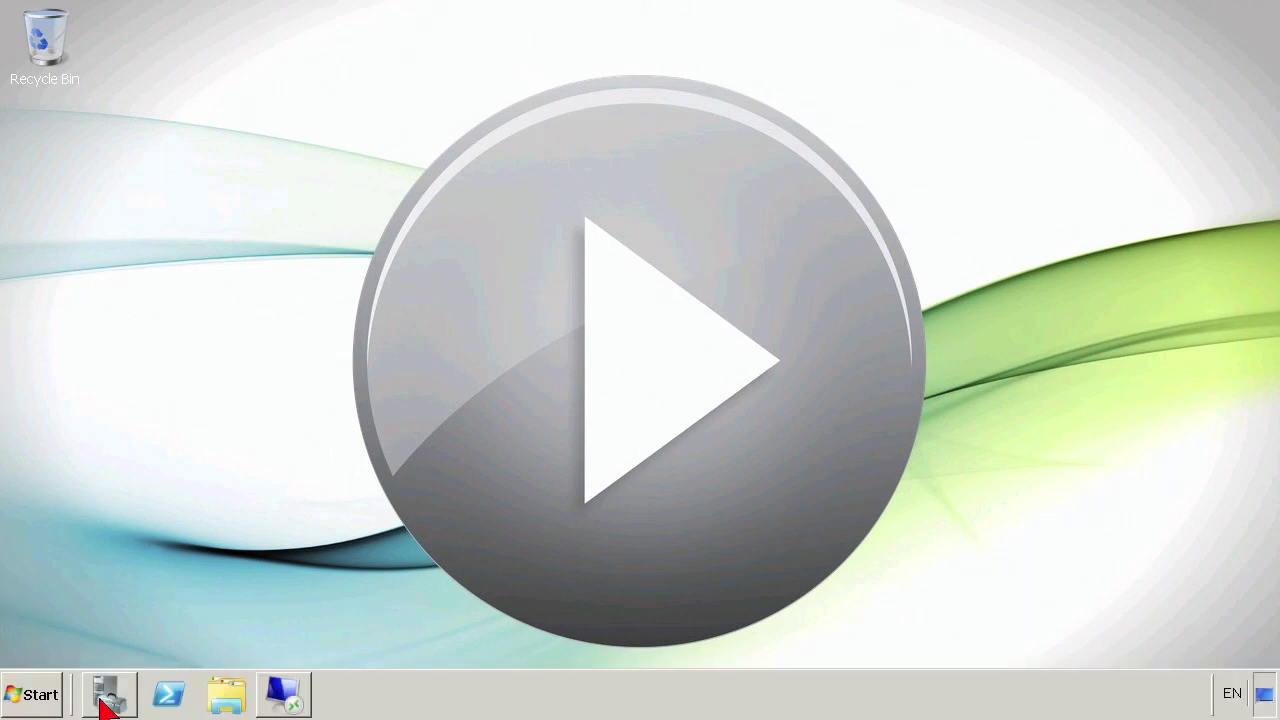
click(108, 693)
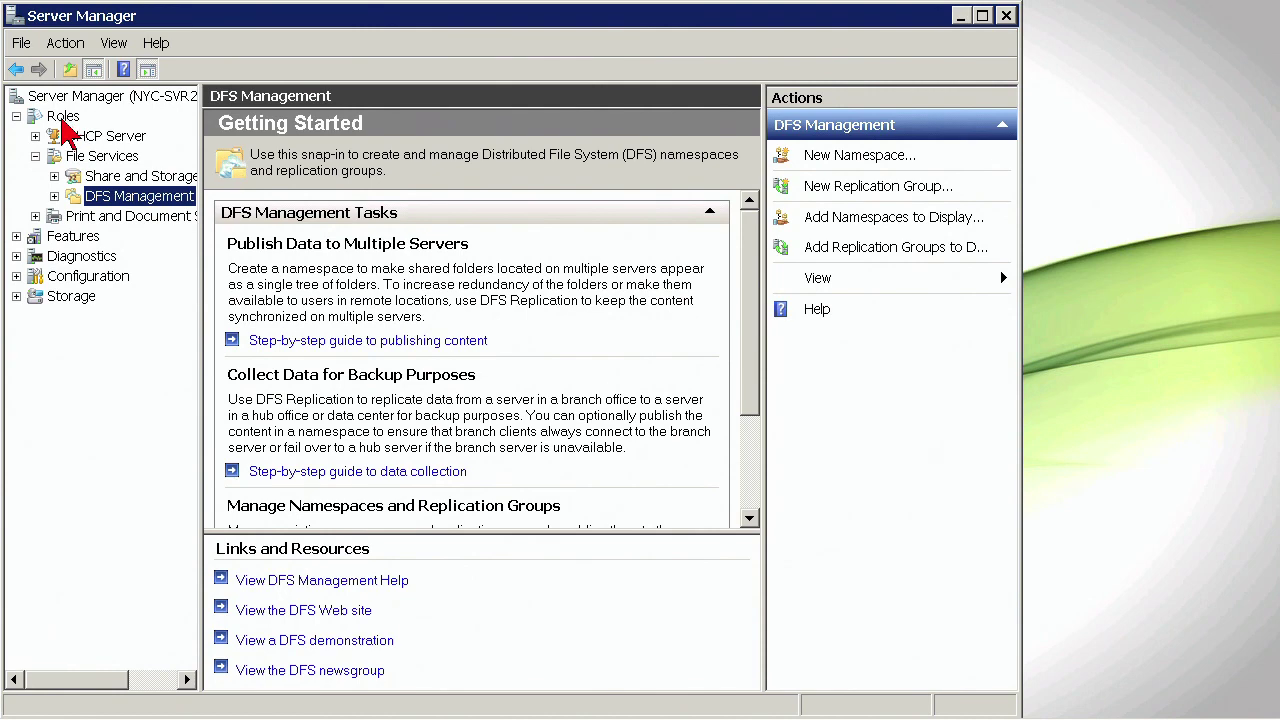
click(62, 116)
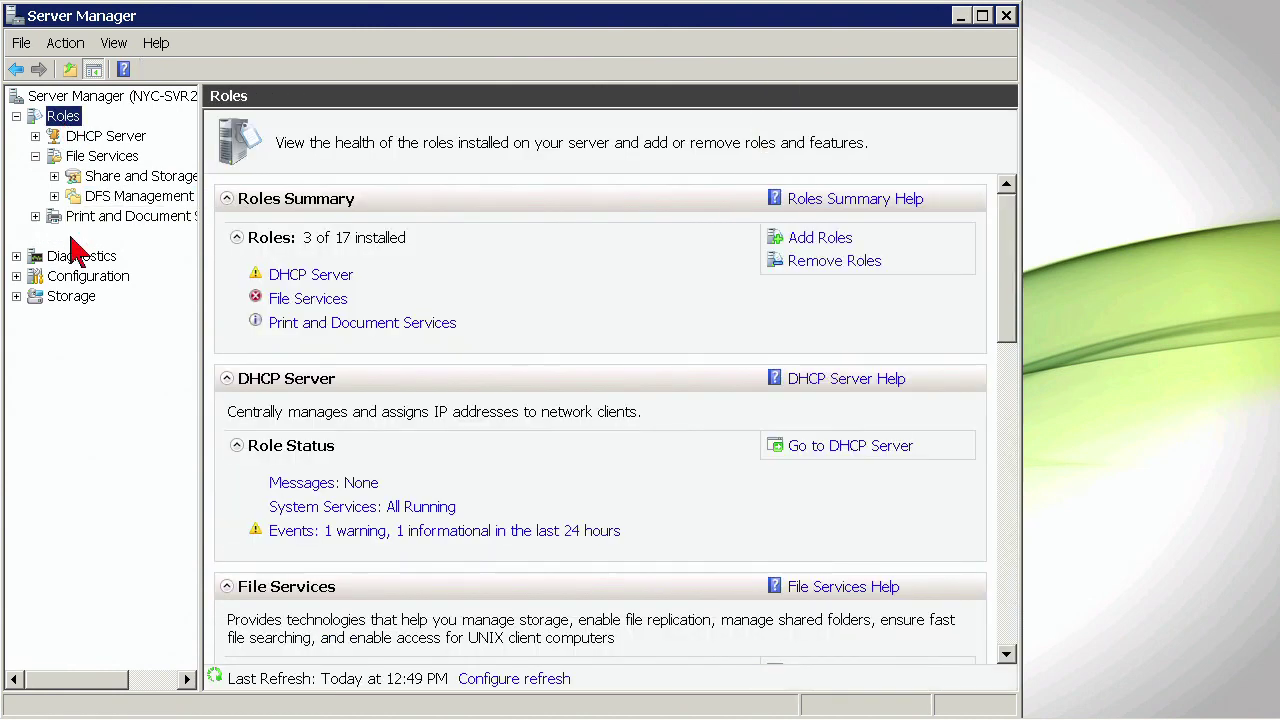
click(72, 238)
right_click(72, 241)
click(106, 250)
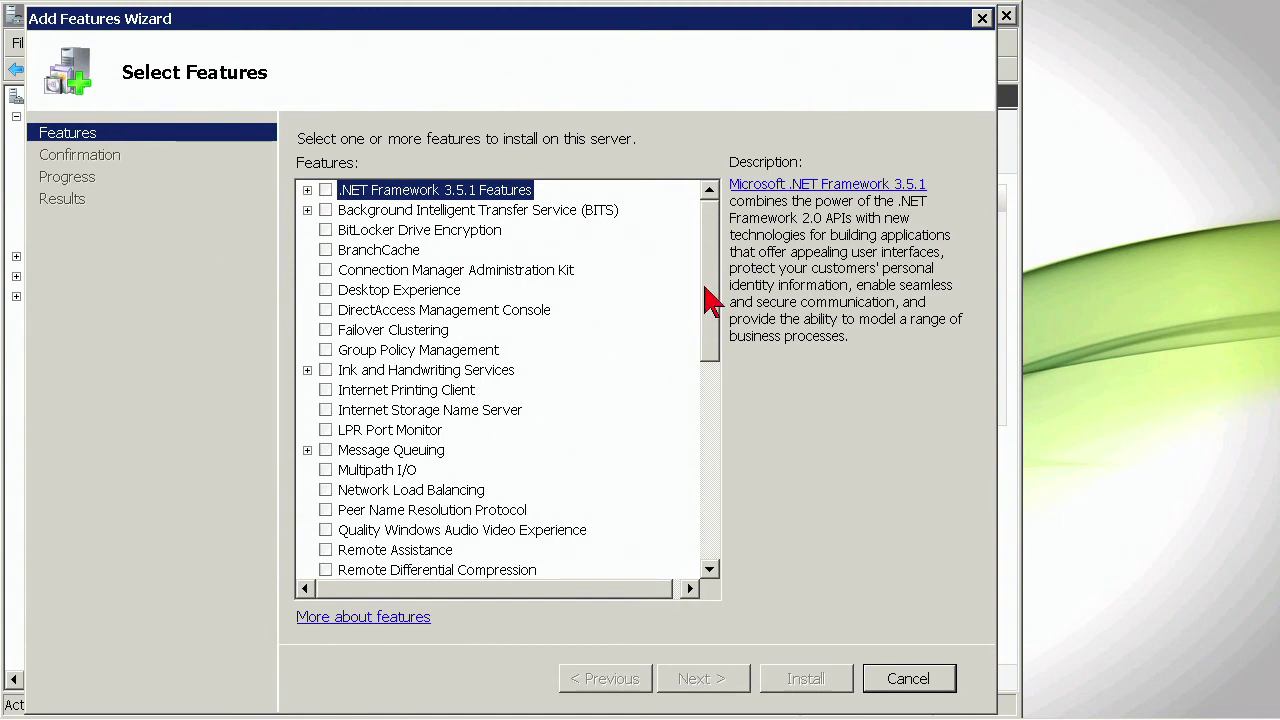
Step: Install the Windows Server Migration Tools feature and close the wizard once the installation finishes
drag(705, 300, 691, 500)
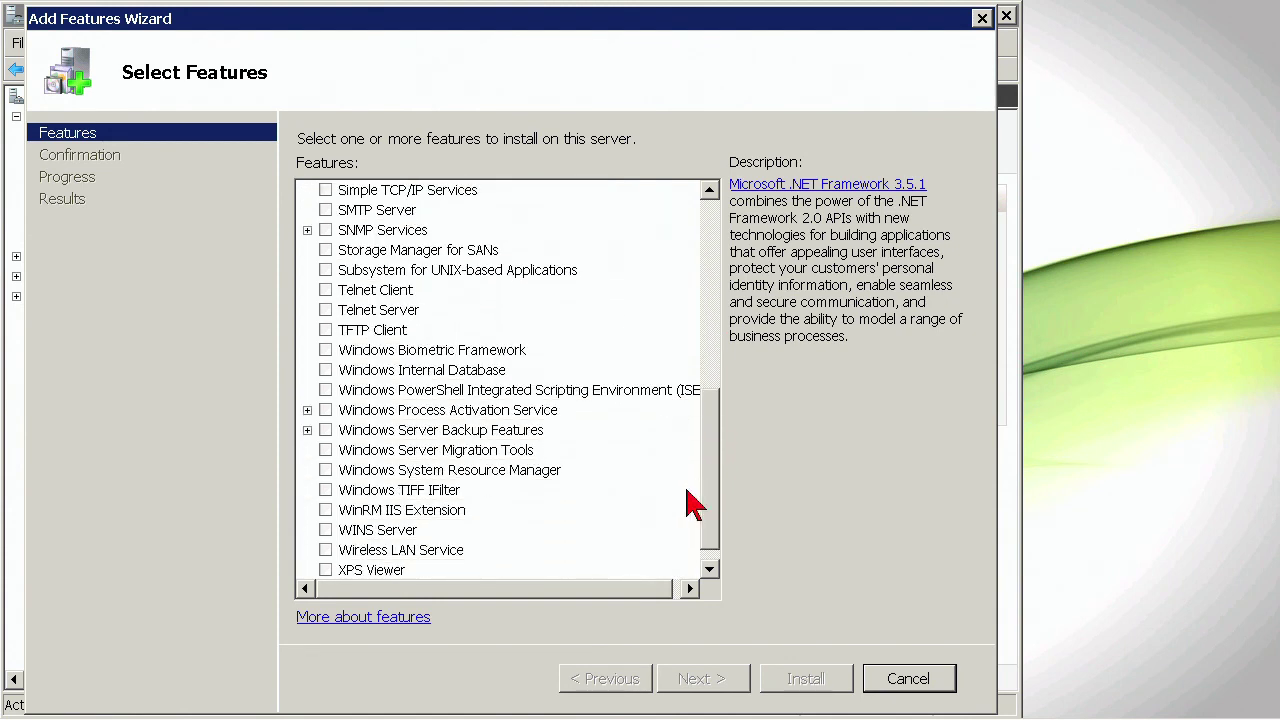
click(325, 450)
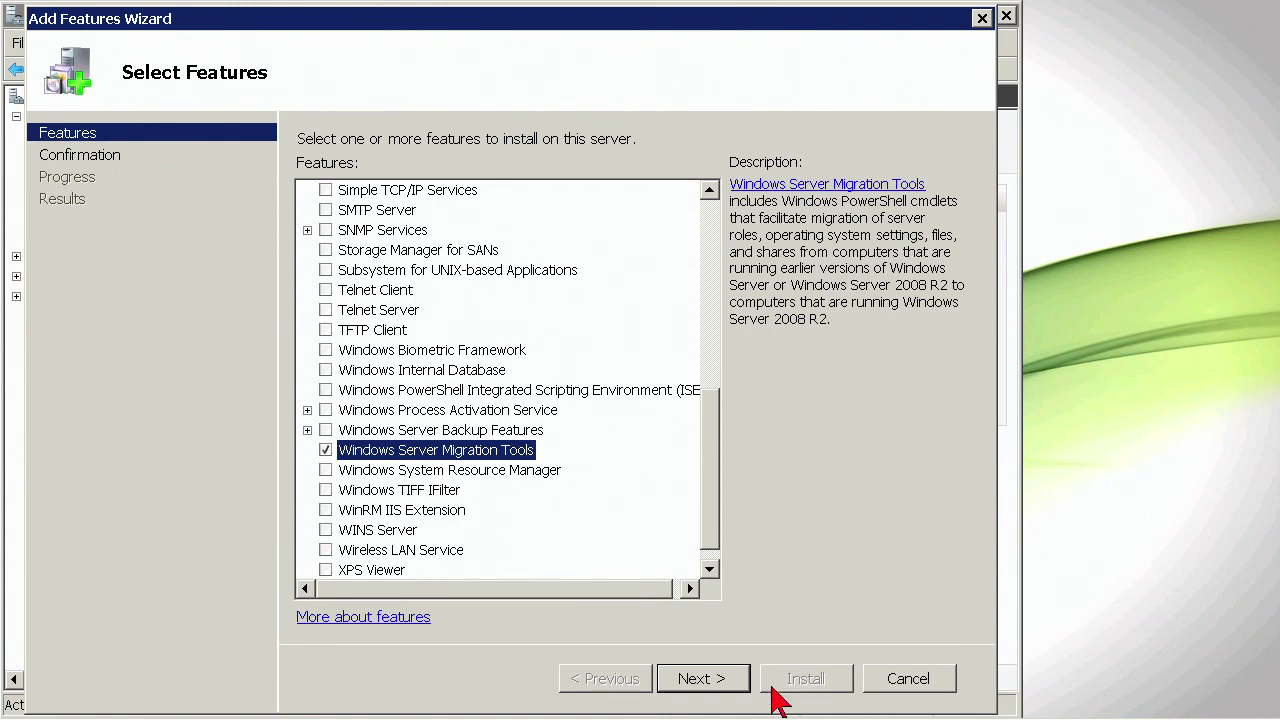
click(701, 679)
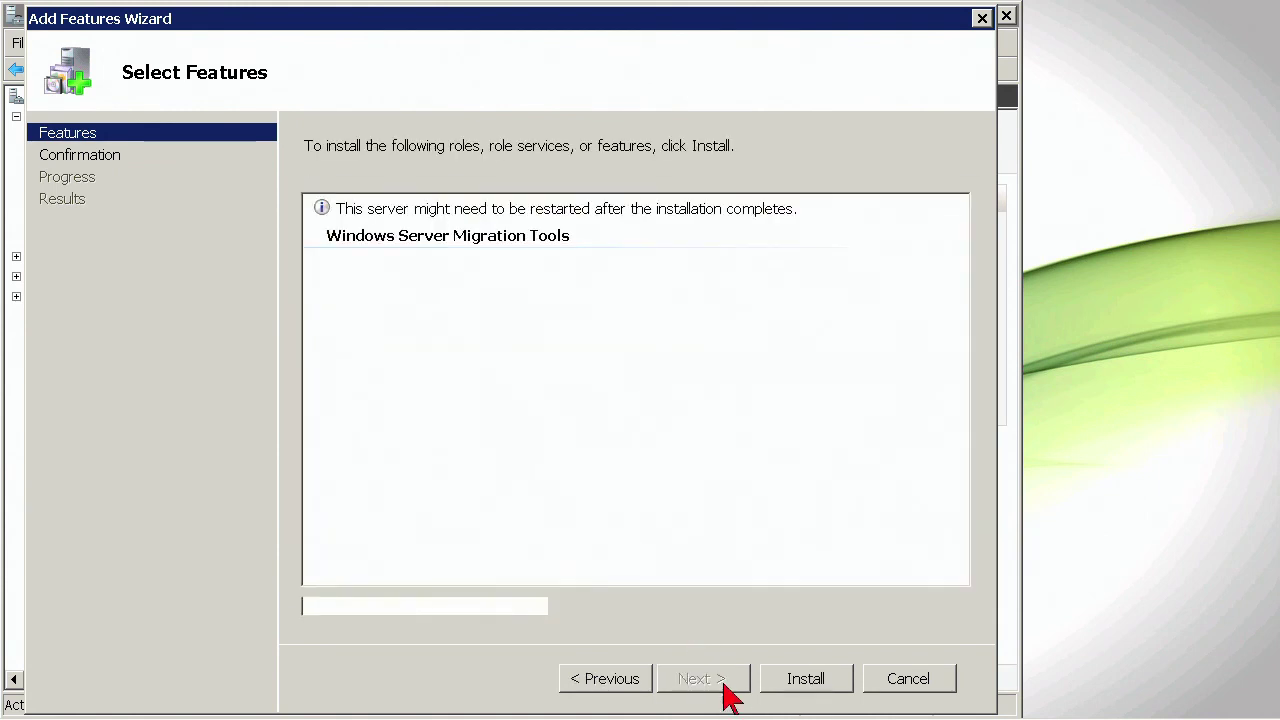
click(805, 679)
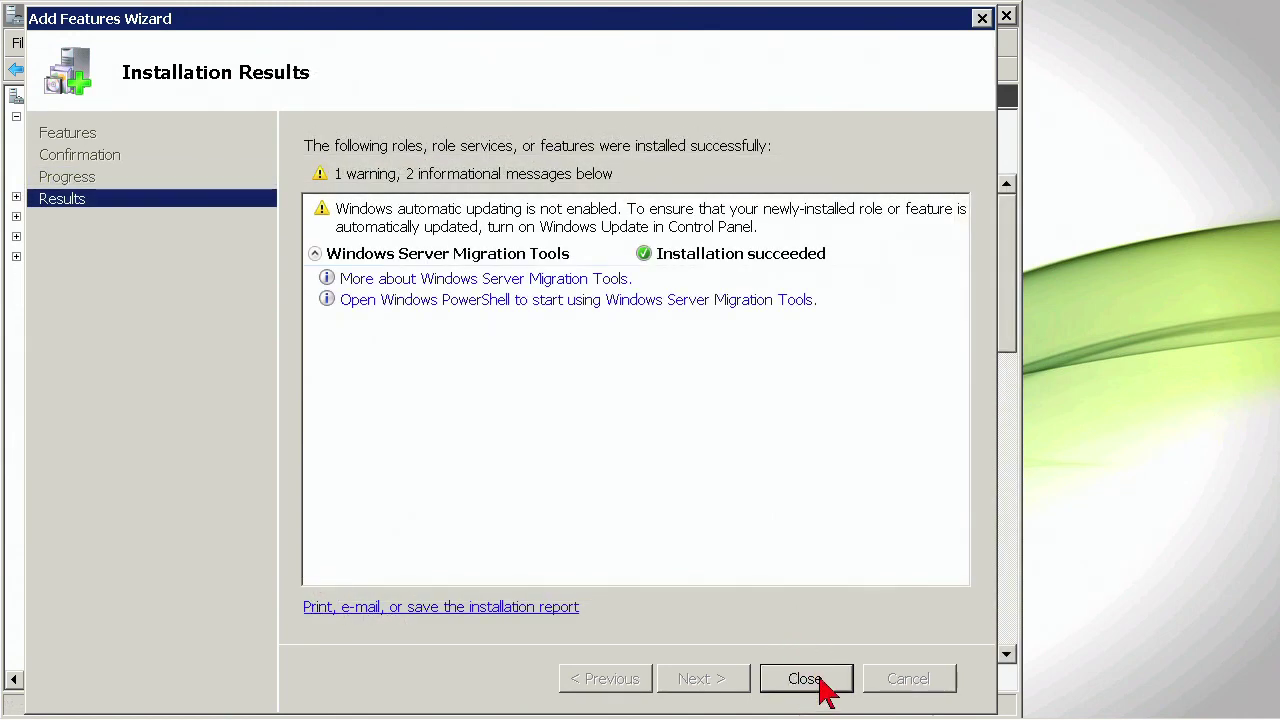
click(806, 679)
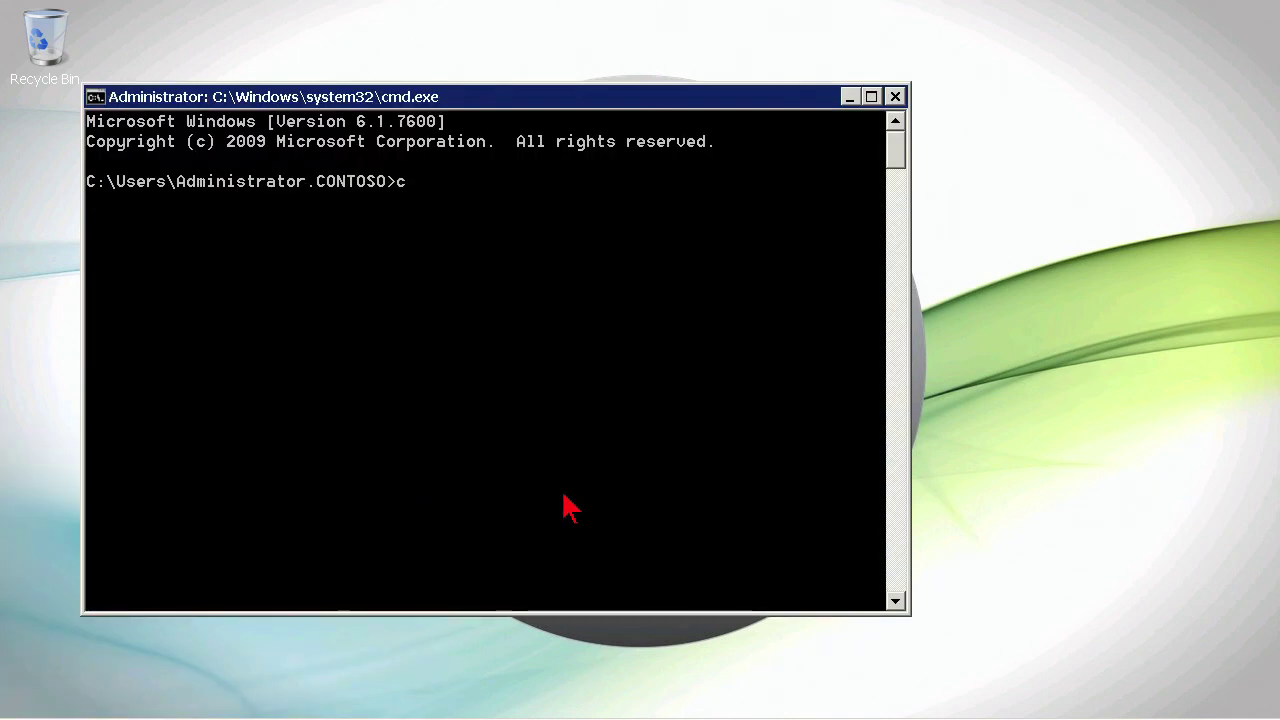
Step: Create a folder named Migration in the root of the C: drive and list the root directory's contents
text(d\)
key(Return)
text(md Migration)
key(Return)
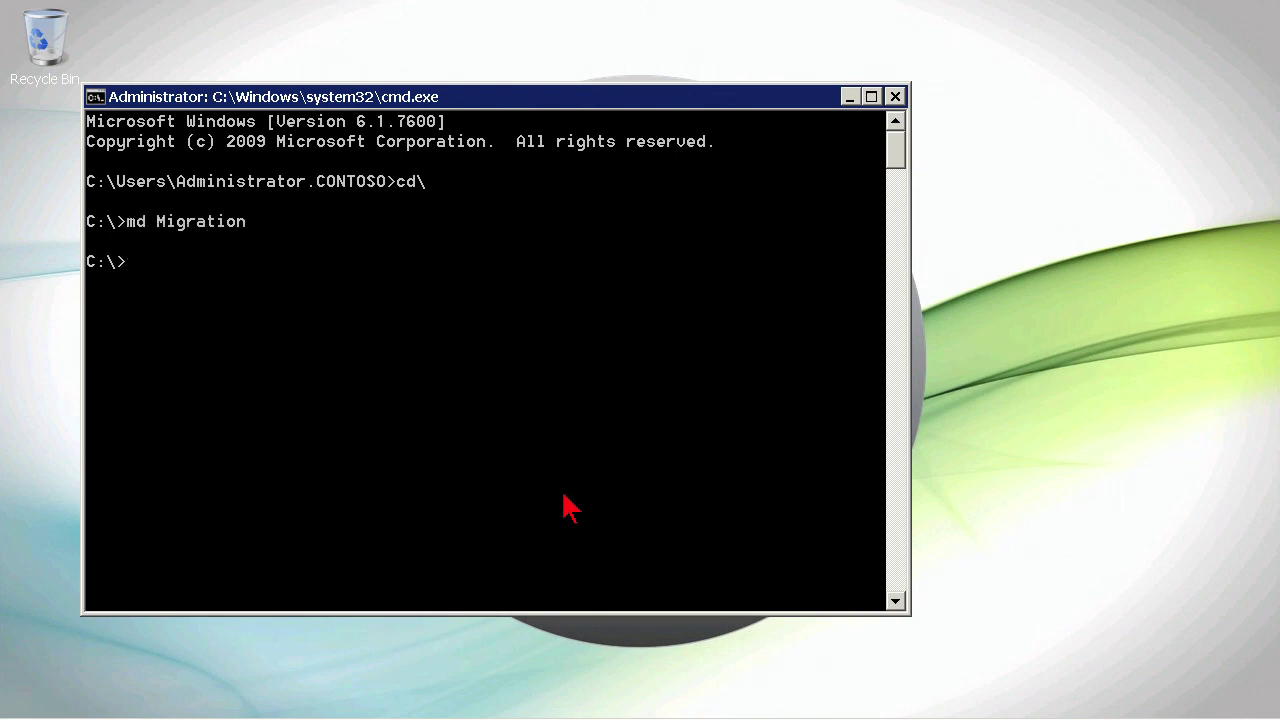
text(dir)
key(Return)
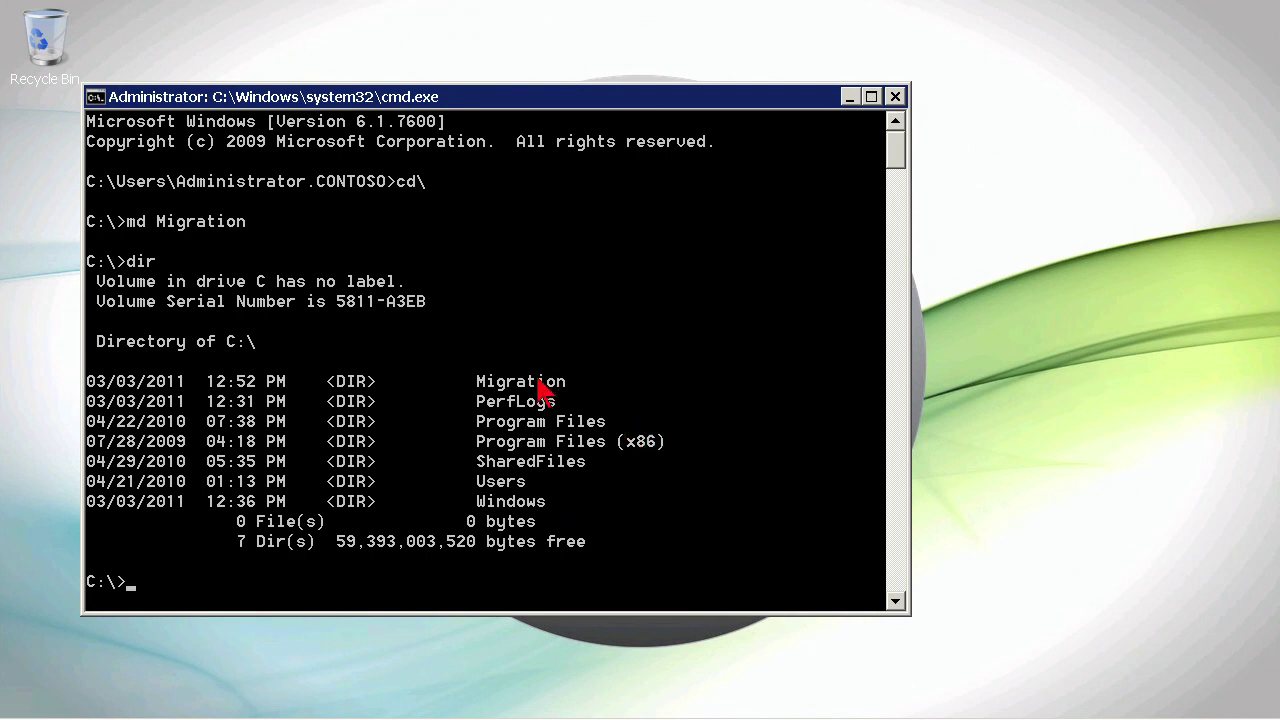
Step: Change to the directory %windir%\system32\ServerMigrationTools and list its contents
scroll(538, 387, down, 1)
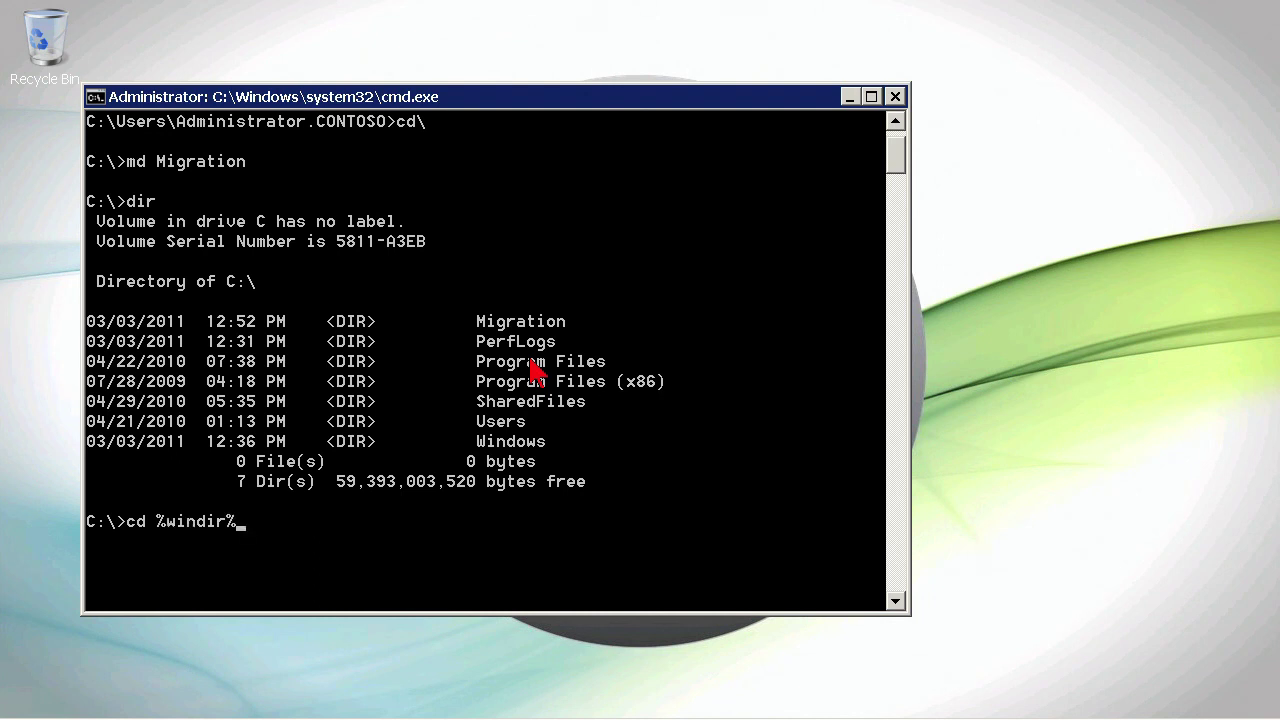
text(ystem32\MIgration)
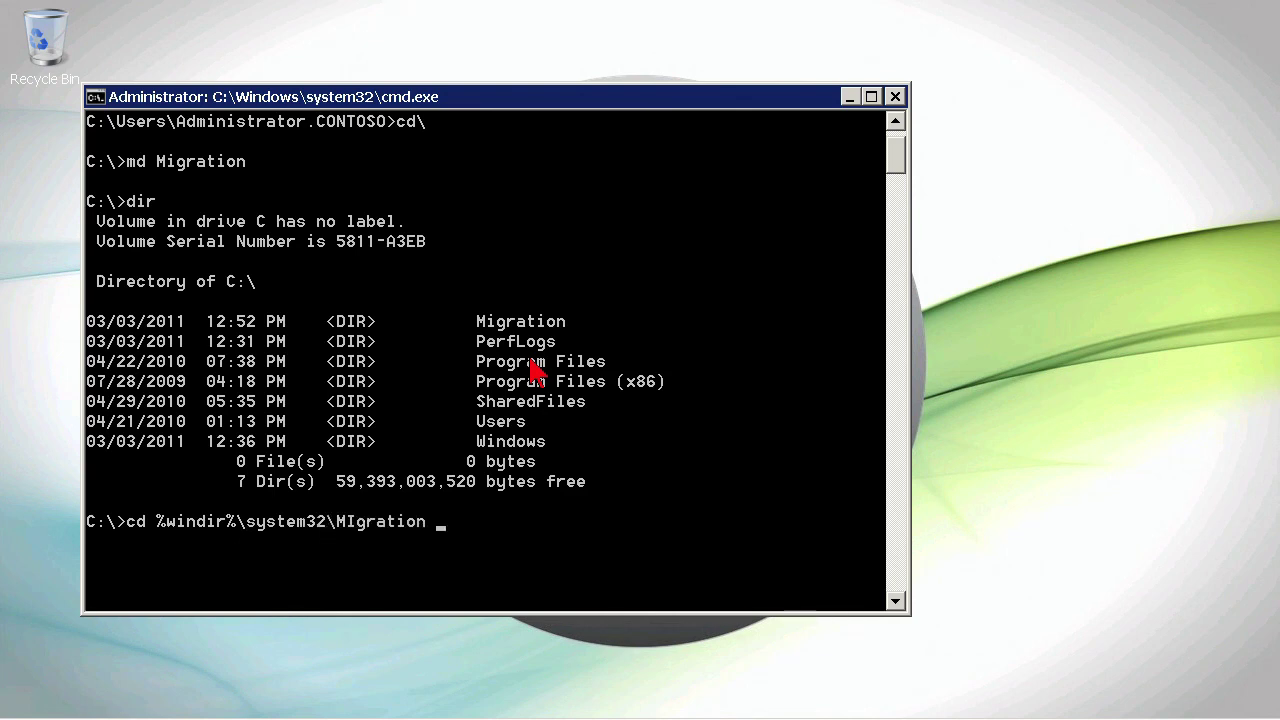
key(BackSpace)
key(BackSpace)
text(ServerMigrationTools)
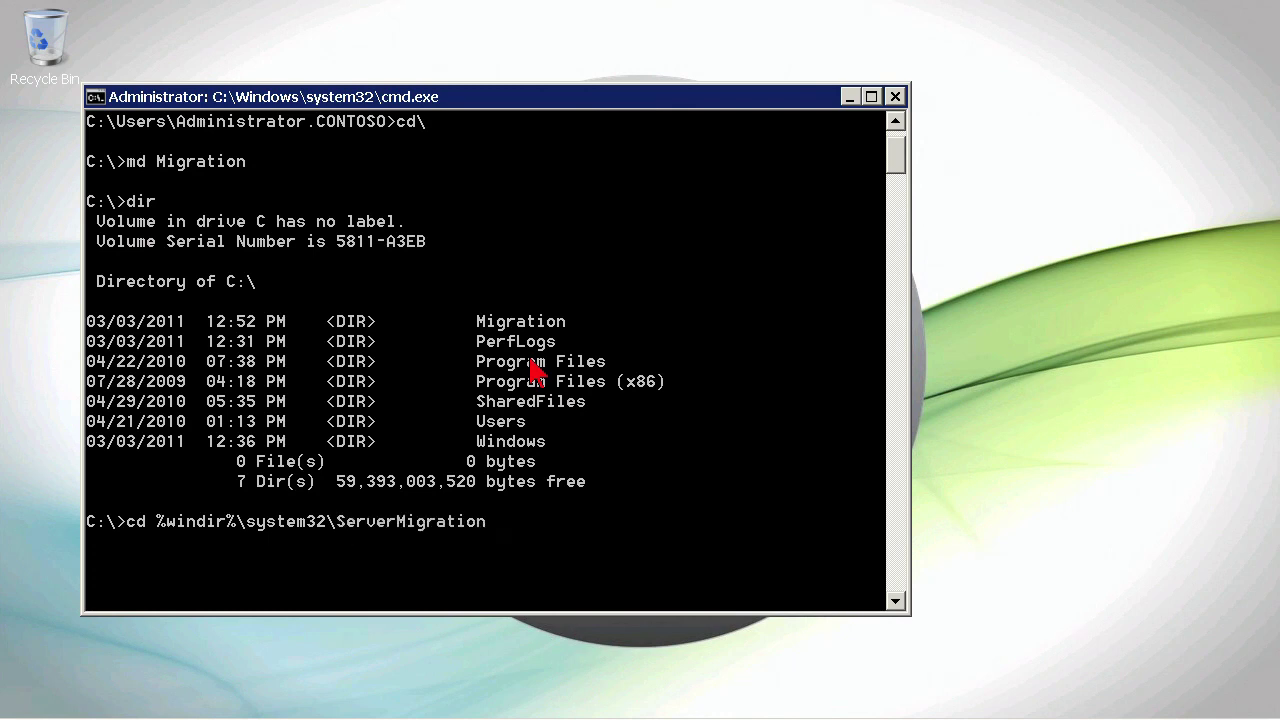
key(Return)
text(di)
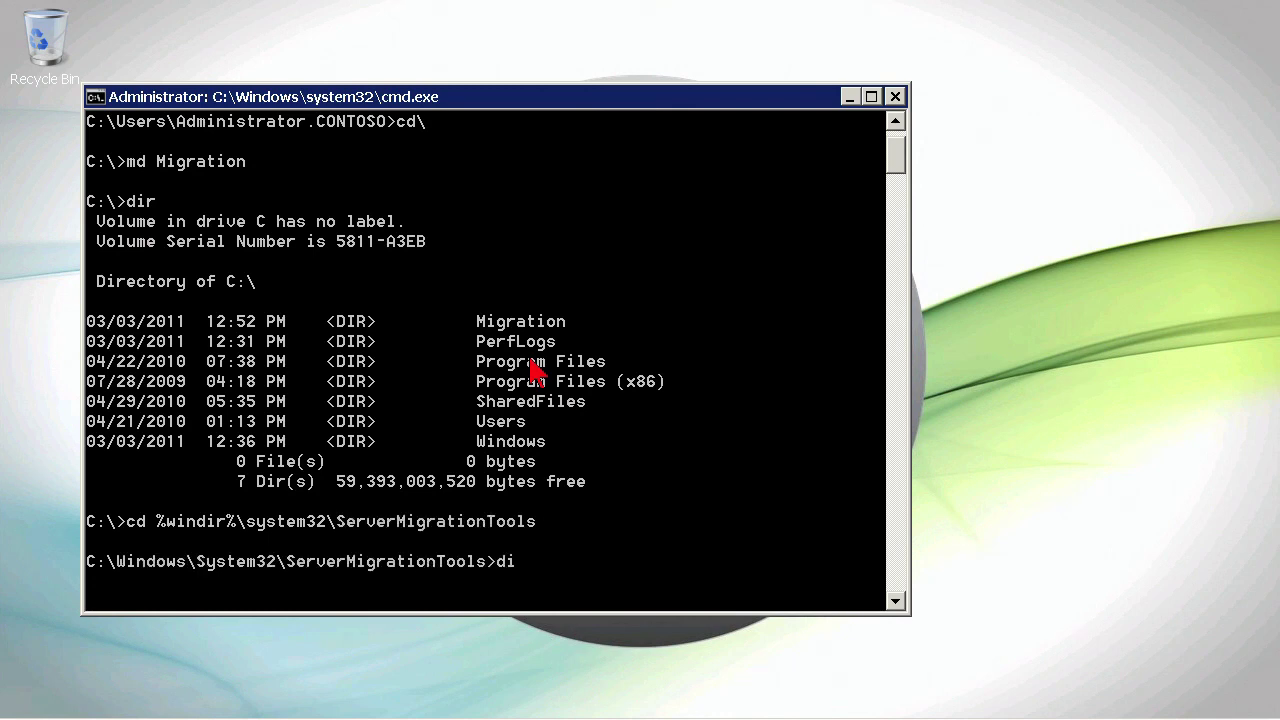
text(r)
key(Return)
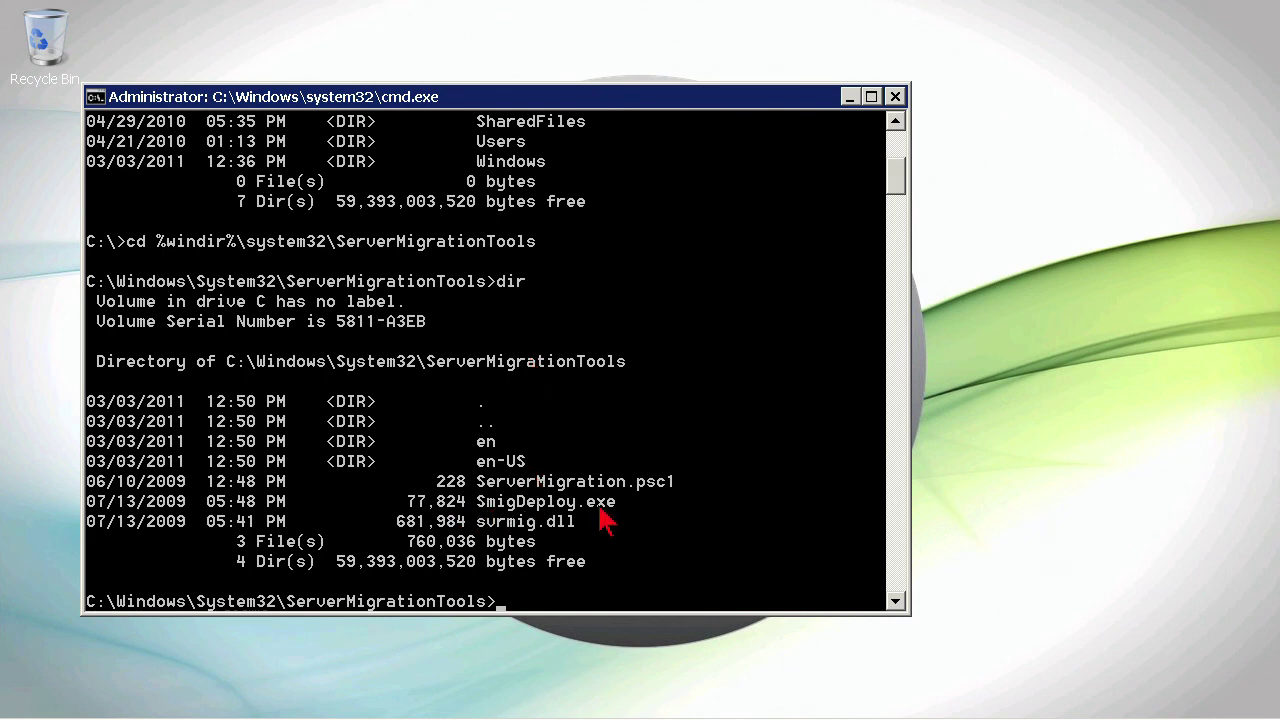
Step: Create the migration tools deployment folder with "smigdeploy /package /architecture x86 /os WS03 /path c:\Migration"
scroll(606, 520, down, 4)
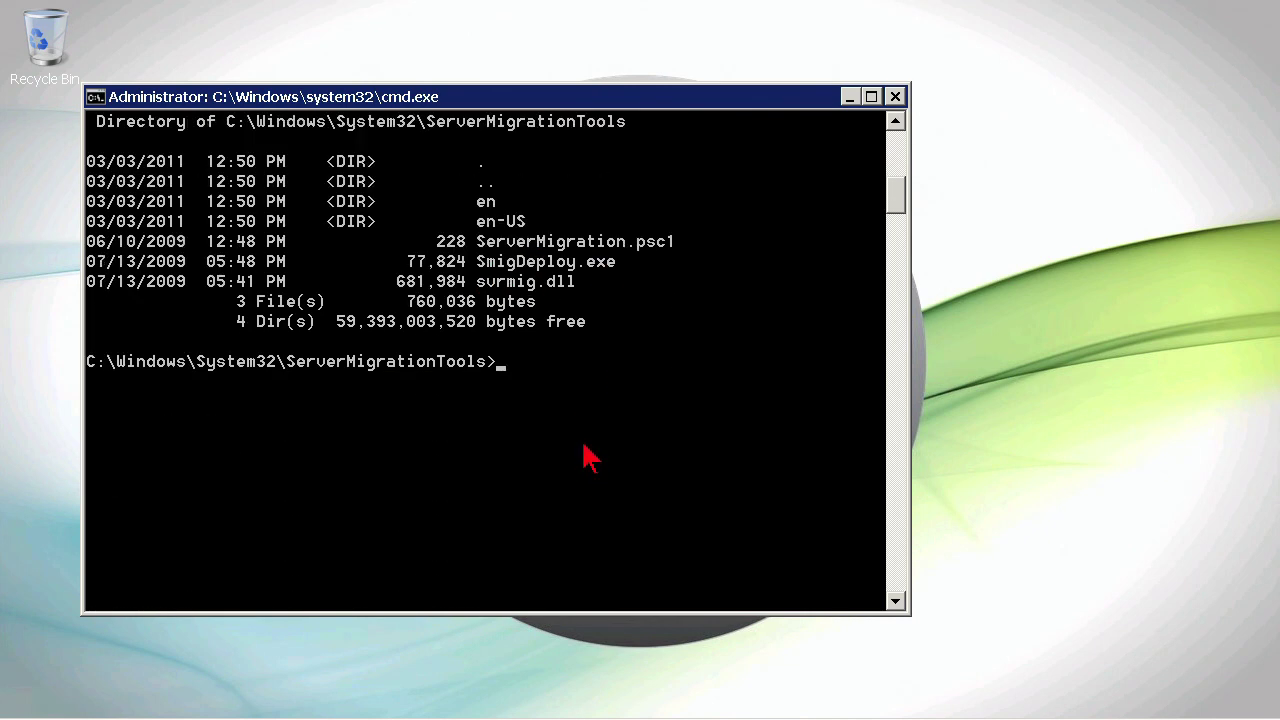
text(smigdeploy)
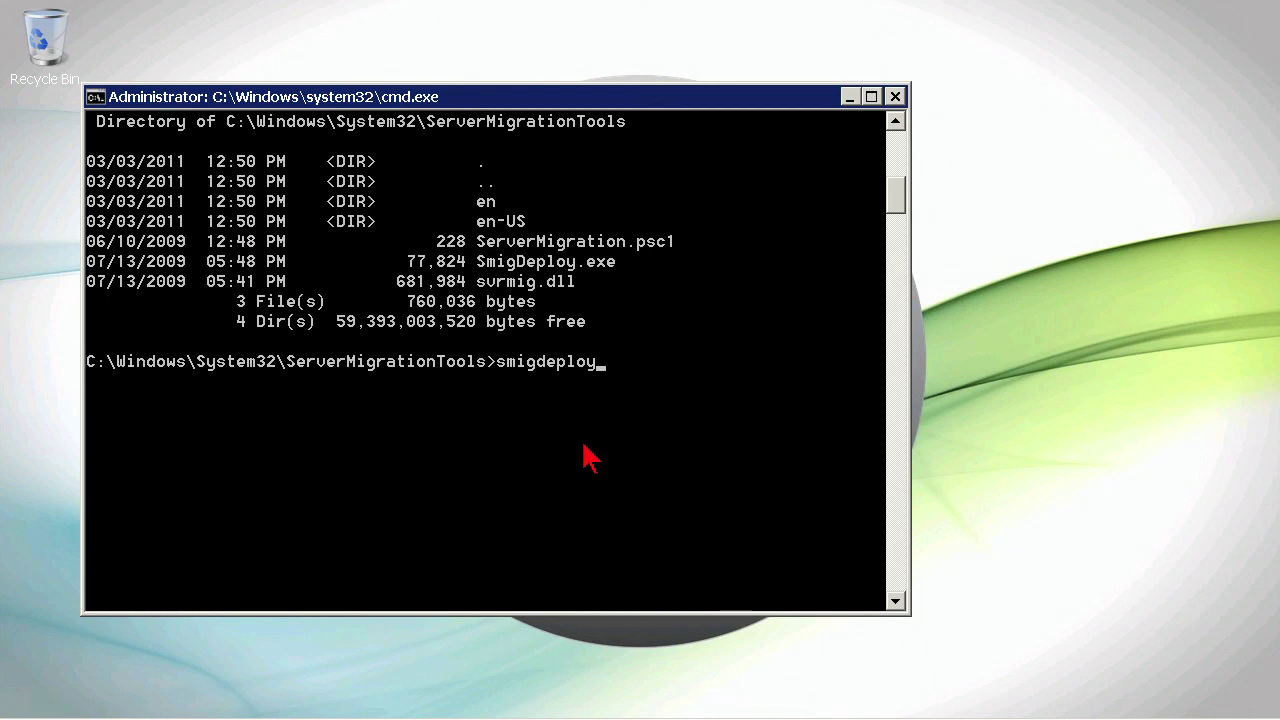
text( /package /archie)
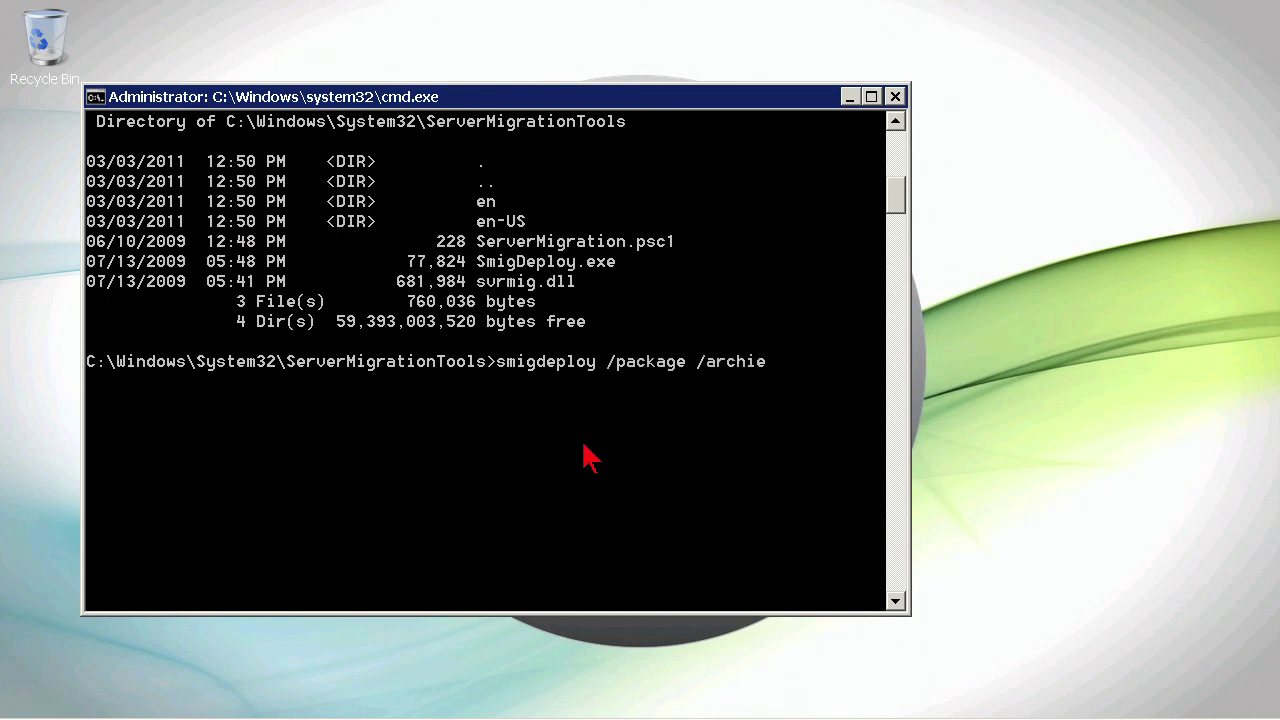
key(BackSpace)
text(tecture x86)
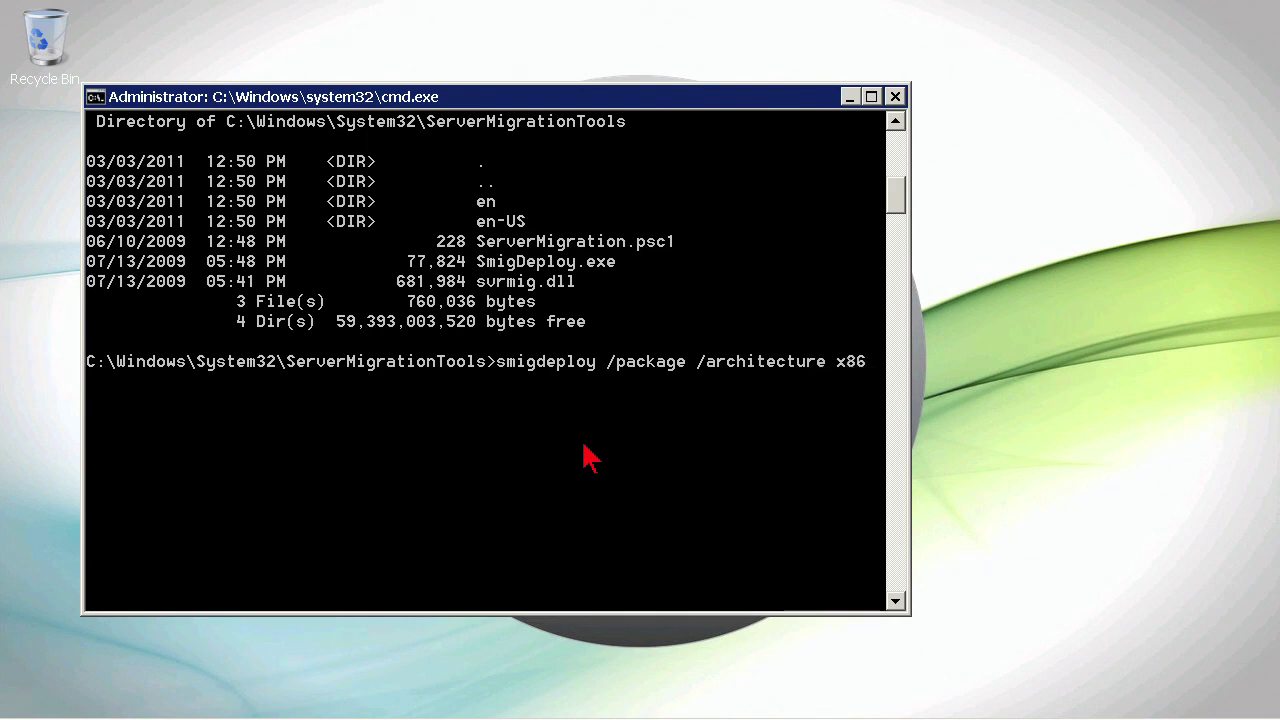
text( /os WS03 /path c)
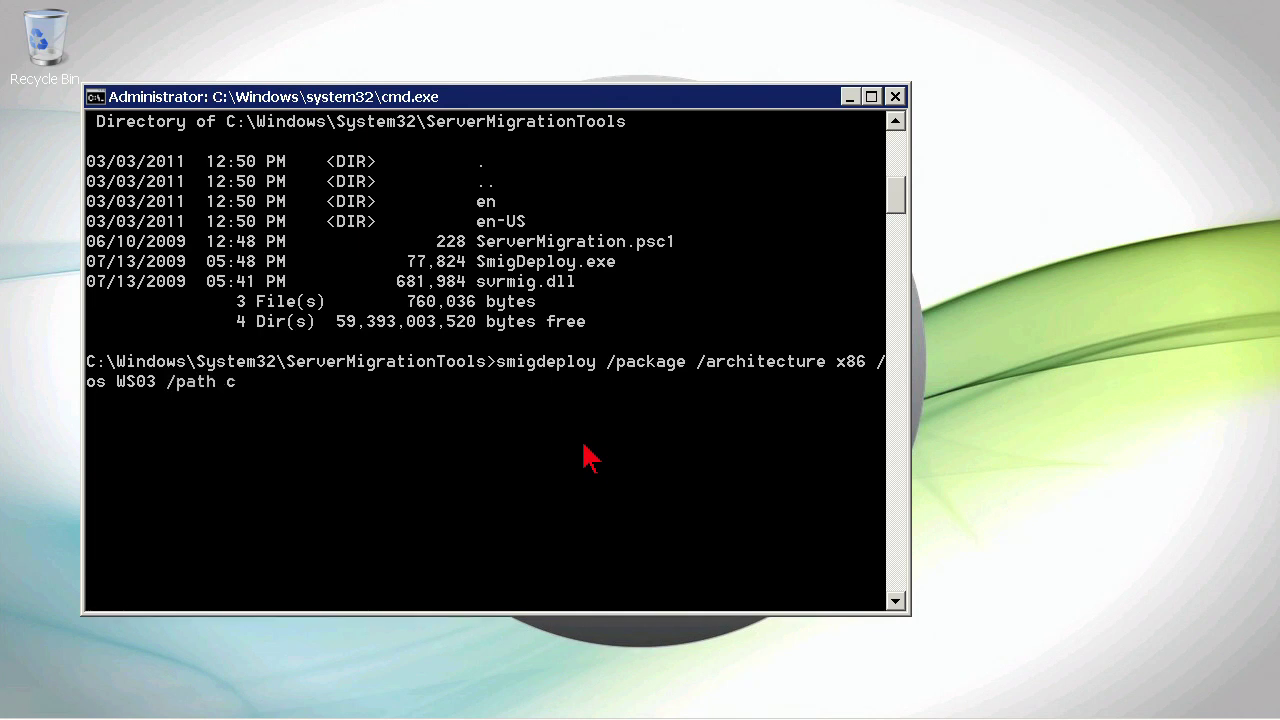
text(:\Migration)
key(Return)
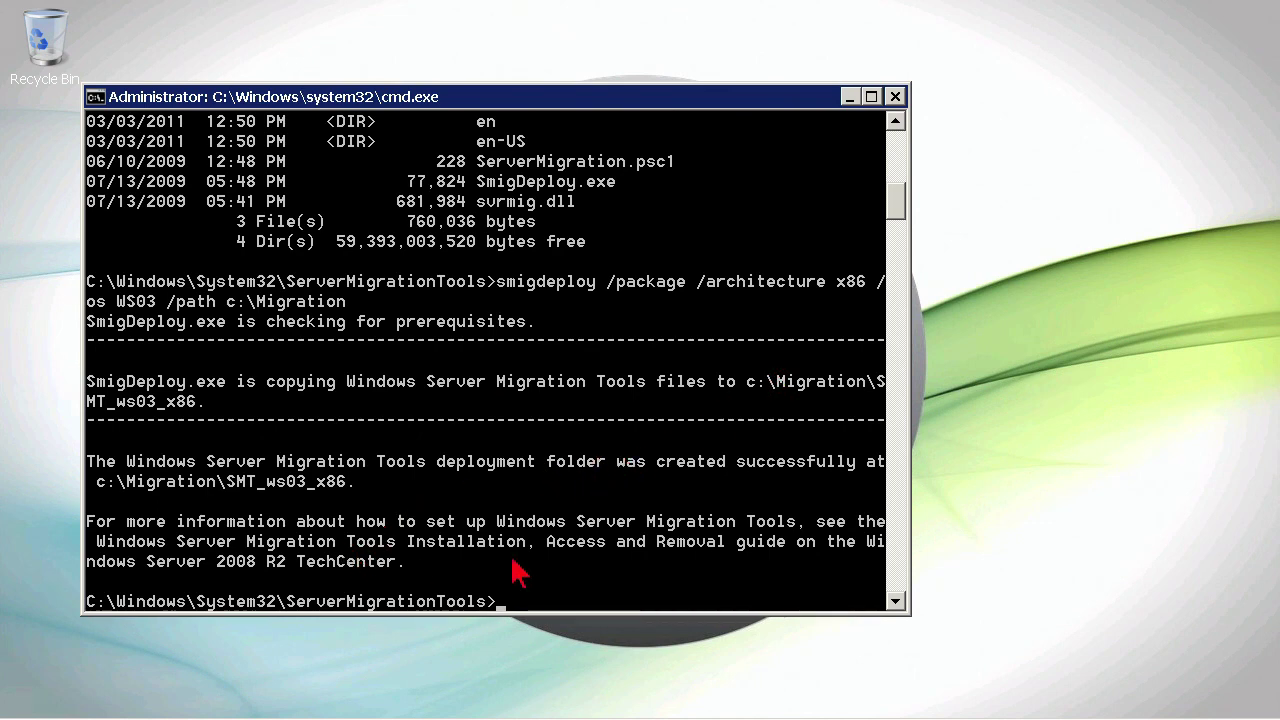
scroll(512, 572, down, 2)
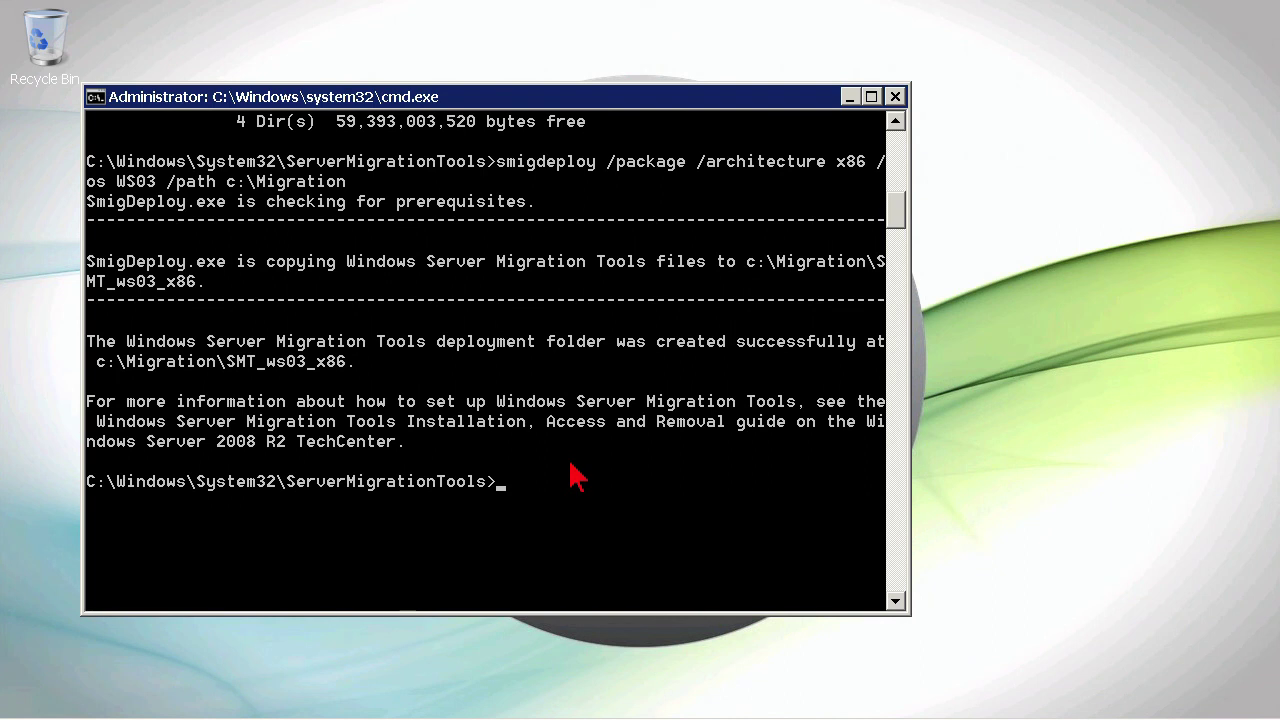
Step: Check the contents of C:\Migration\SMT_ws03_x86 in the file browser, and close it and the command prompt
mouse_move(433, 714)
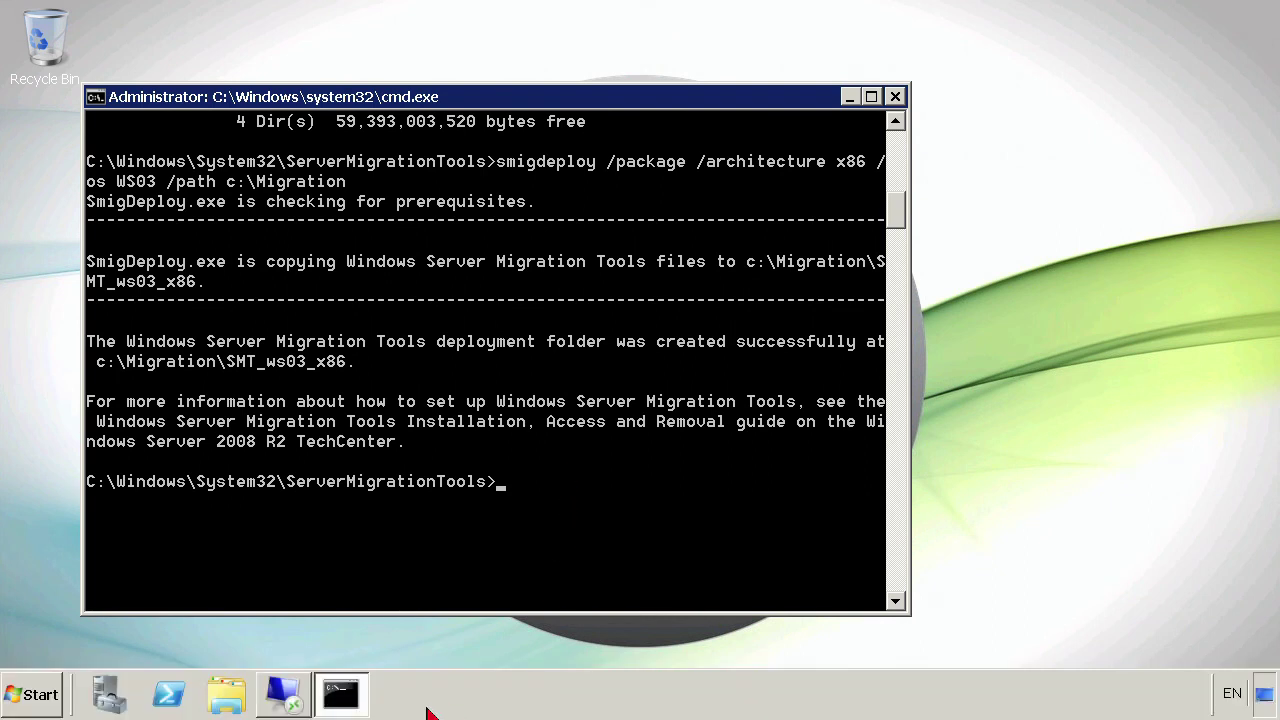
click(228, 697)
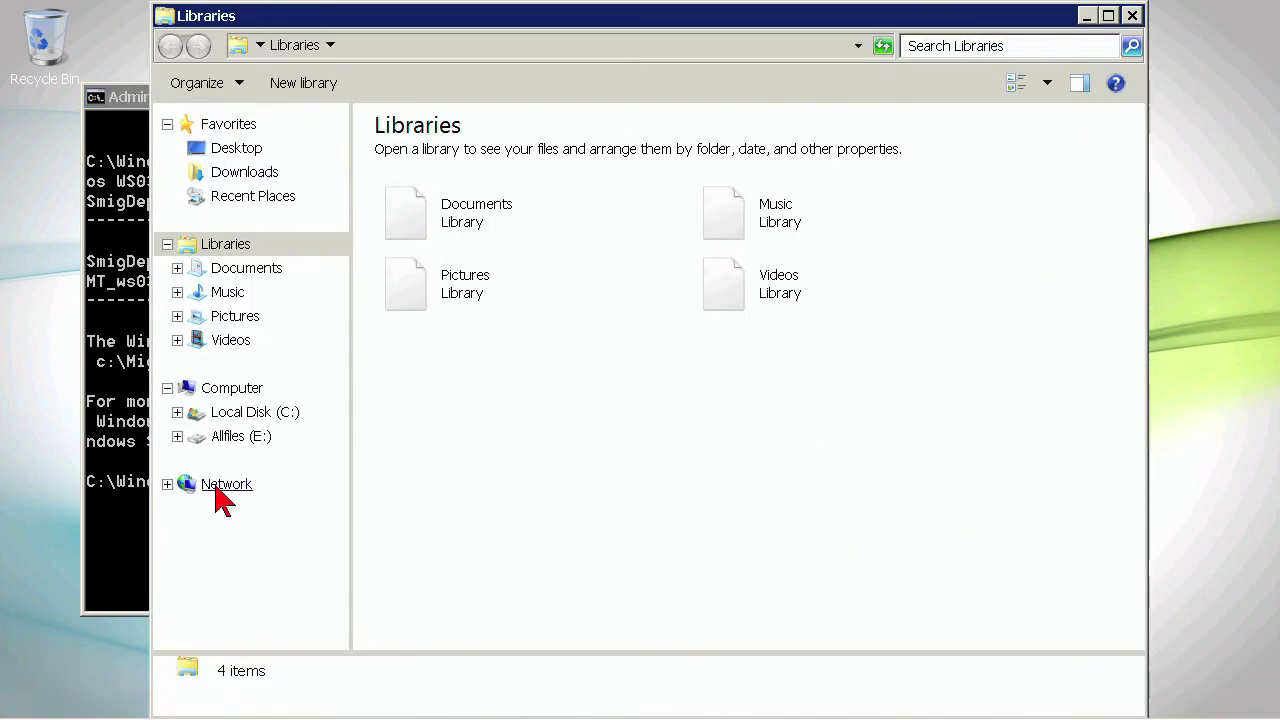
click(230, 410)
double_click(425, 157)
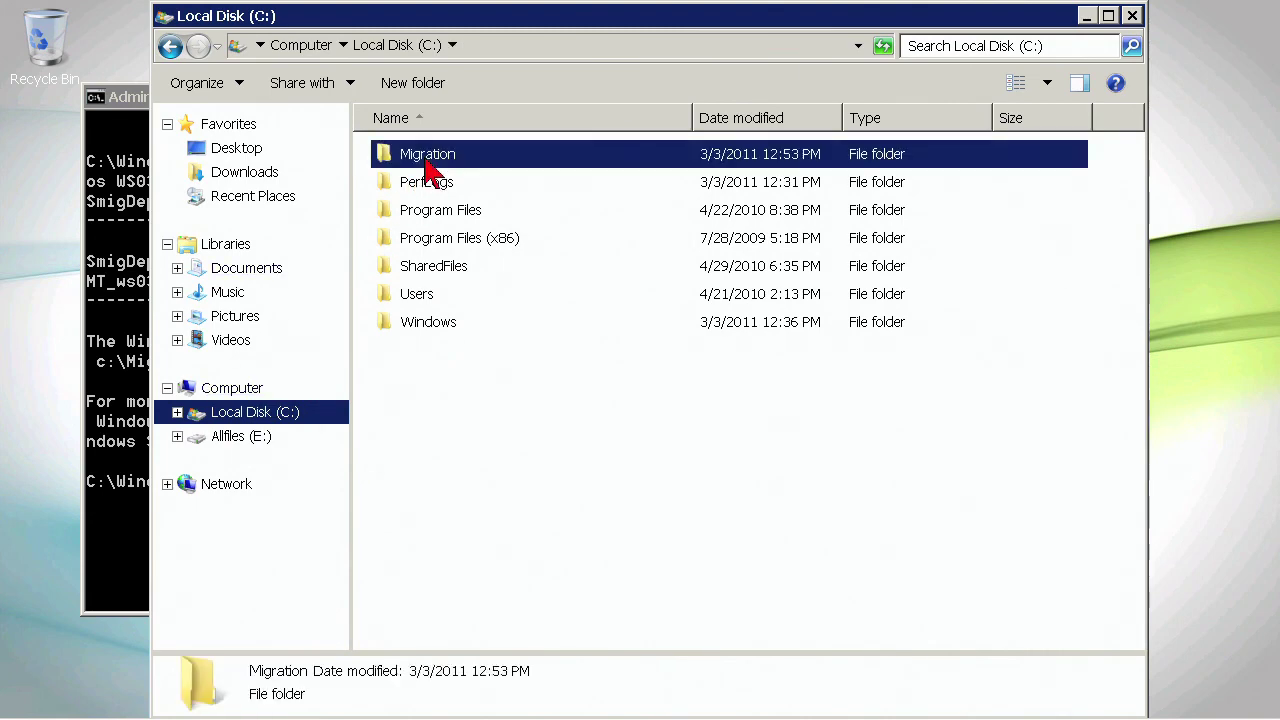
click(426, 160)
double_click(426, 160)
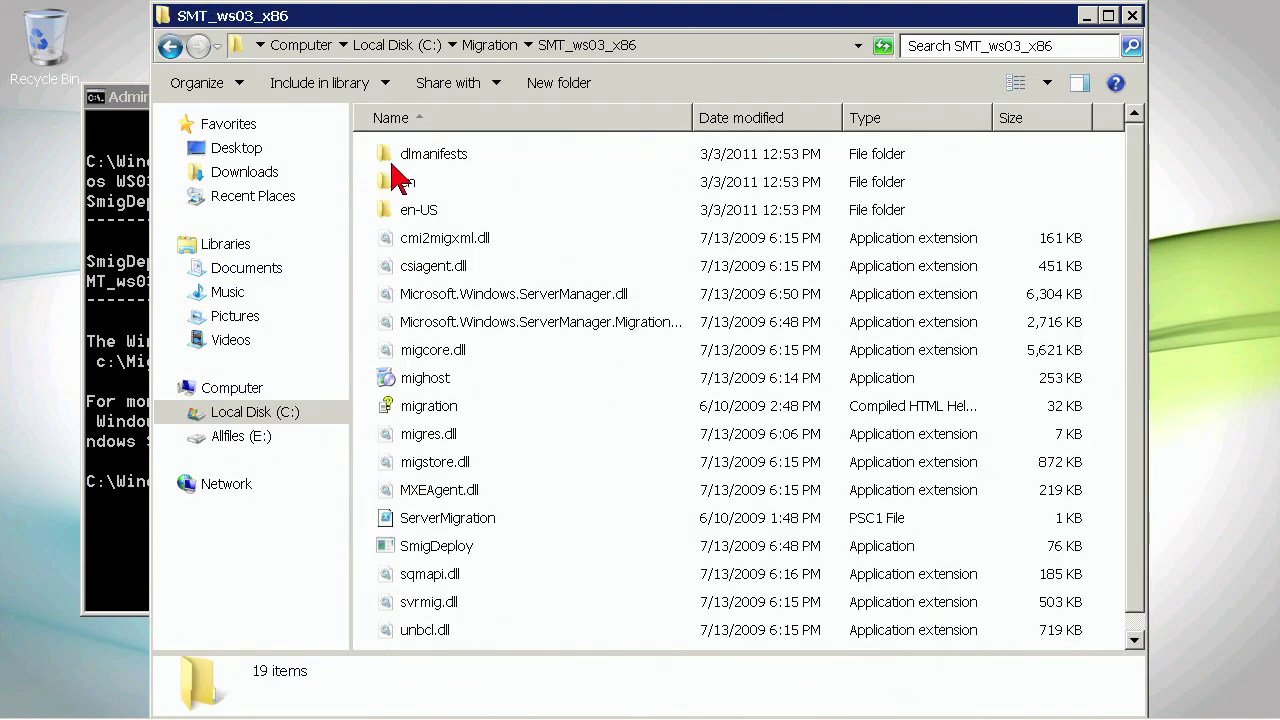
click(430, 379)
scroll(432, 392, down, 1)
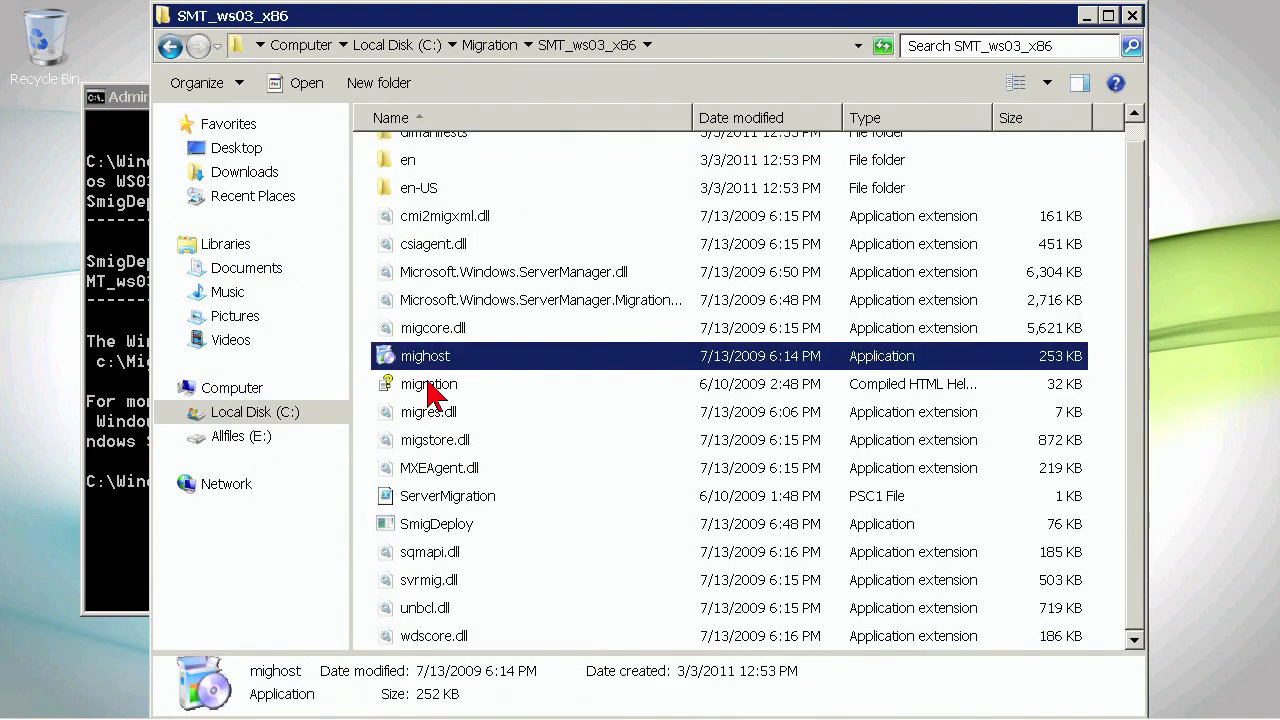
click(440, 525)
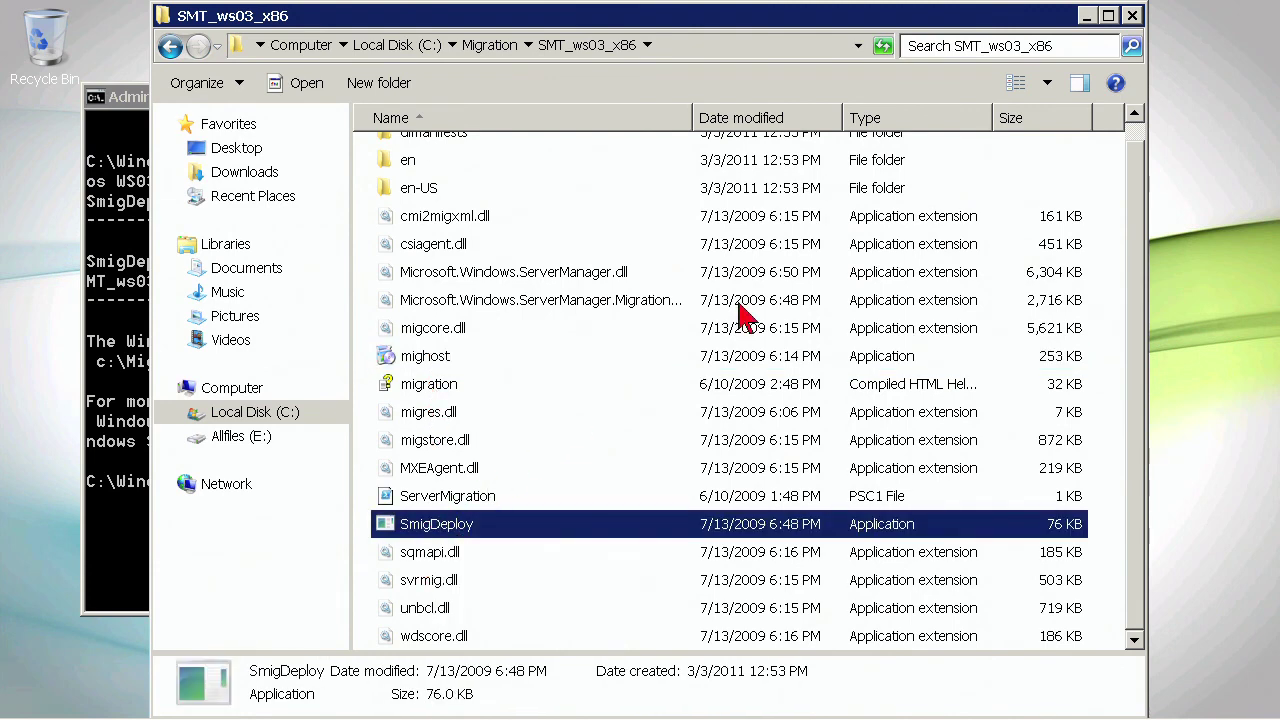
click(1131, 16)
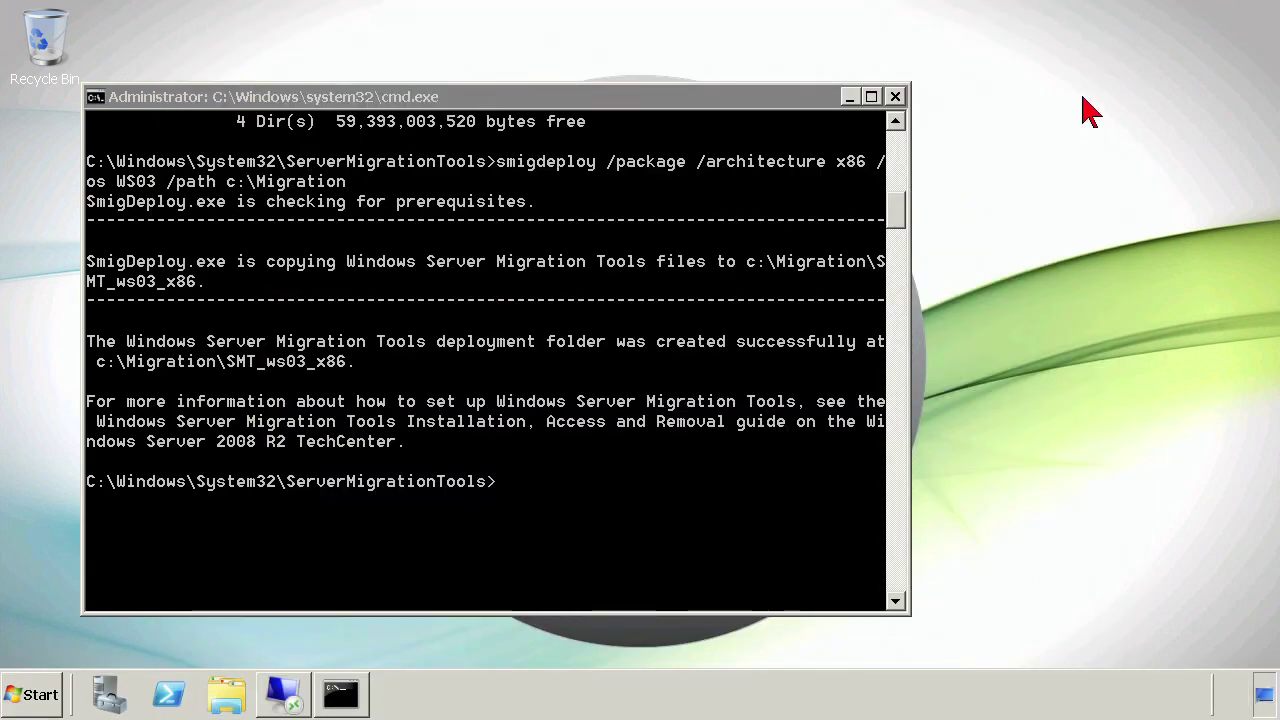
click(895, 97)
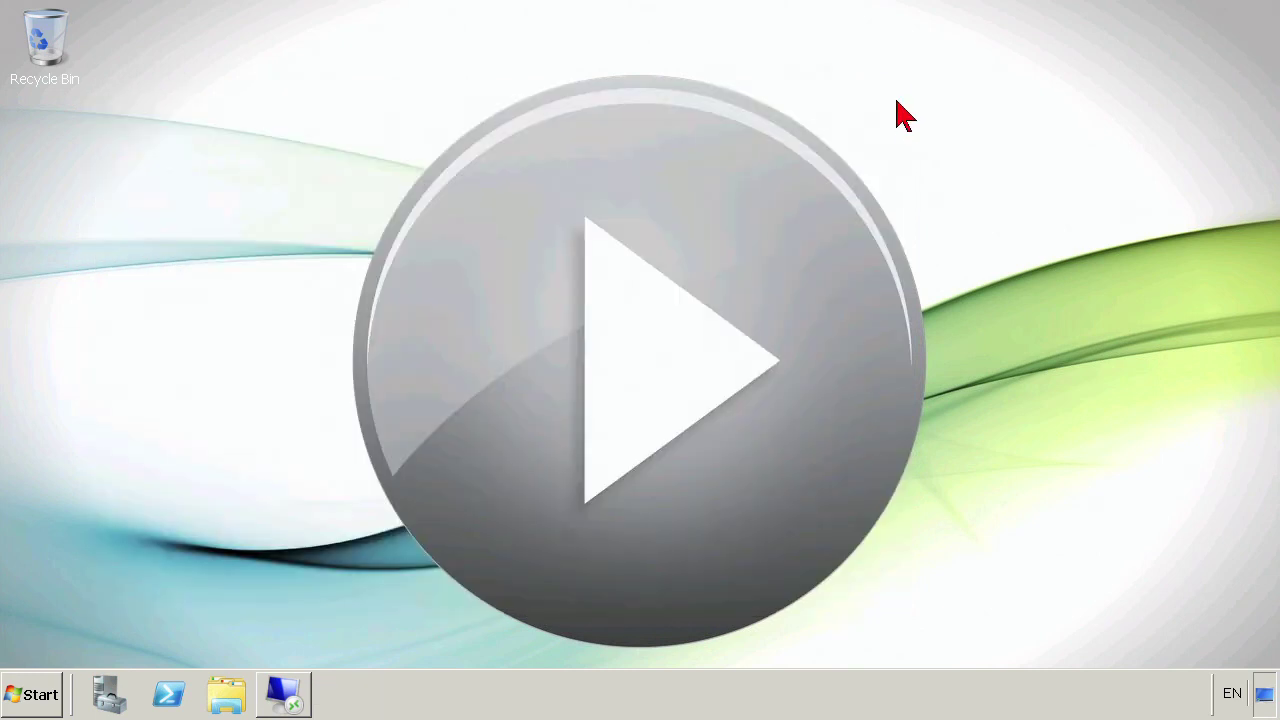
Step: Switch to the 10.10.10.15 remote desktop session and open the Run dialog
click(296, 700)
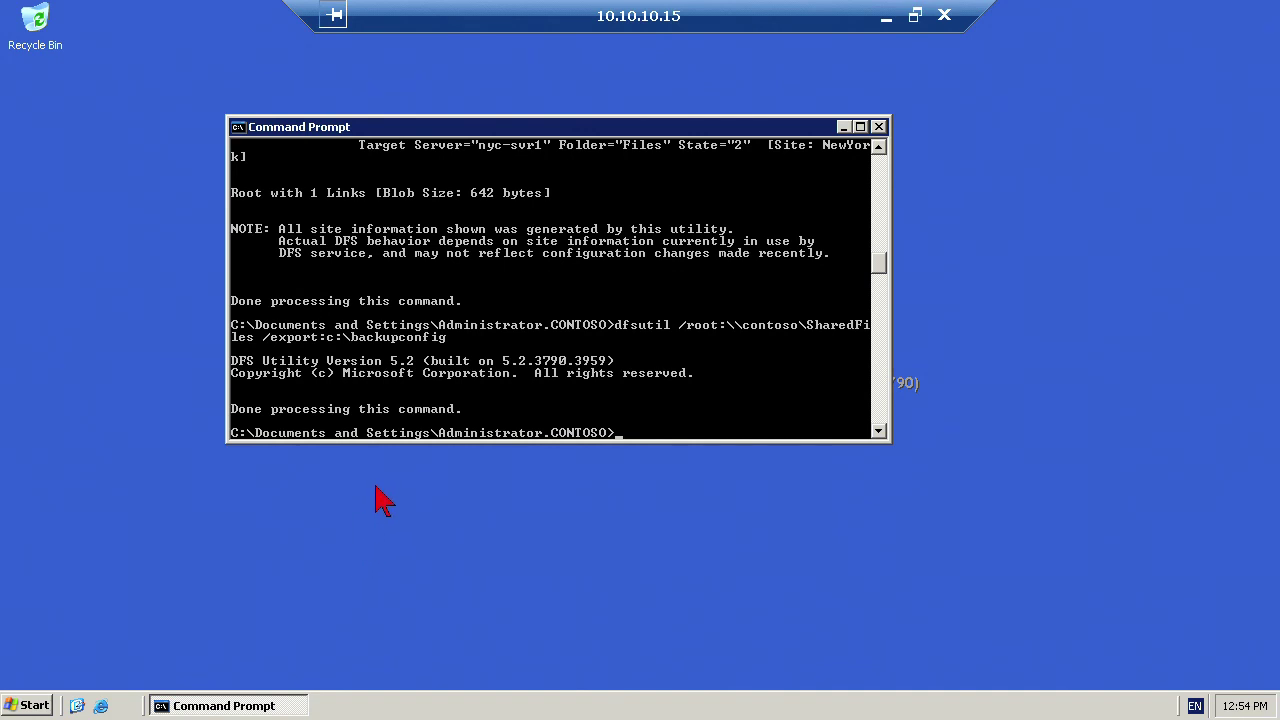
scroll(485, 407, down, 3)
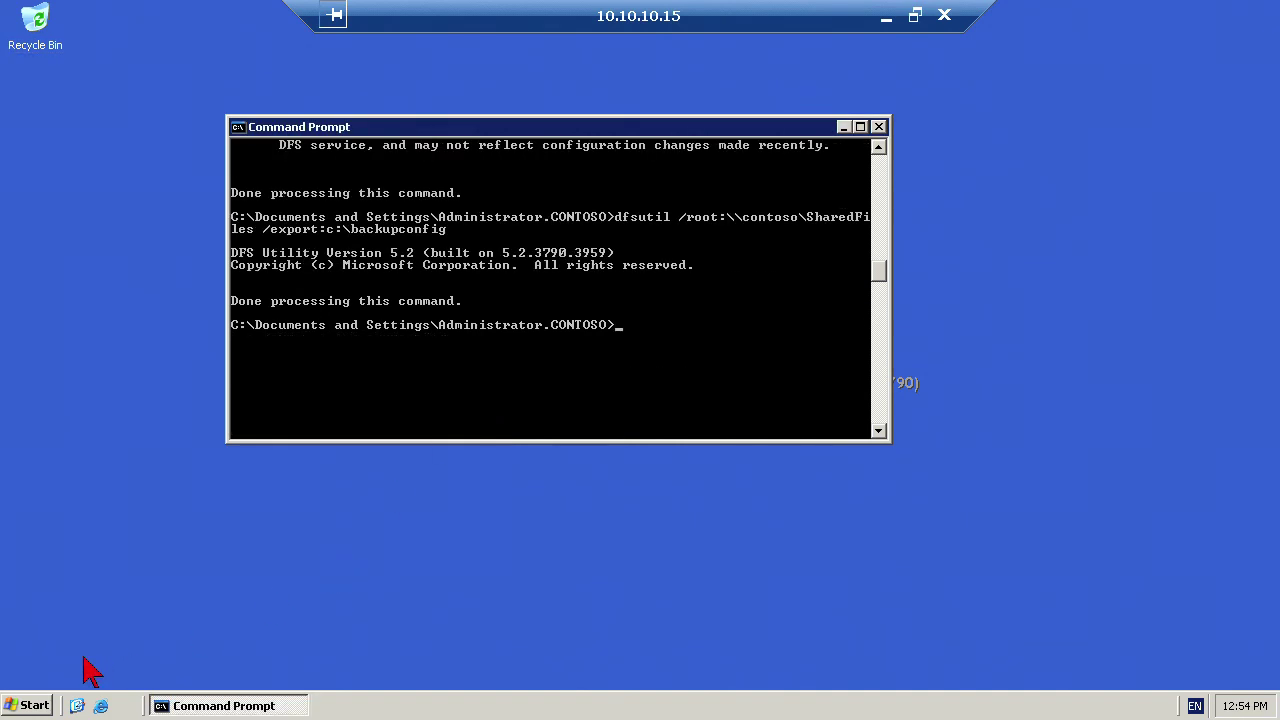
click(30, 705)
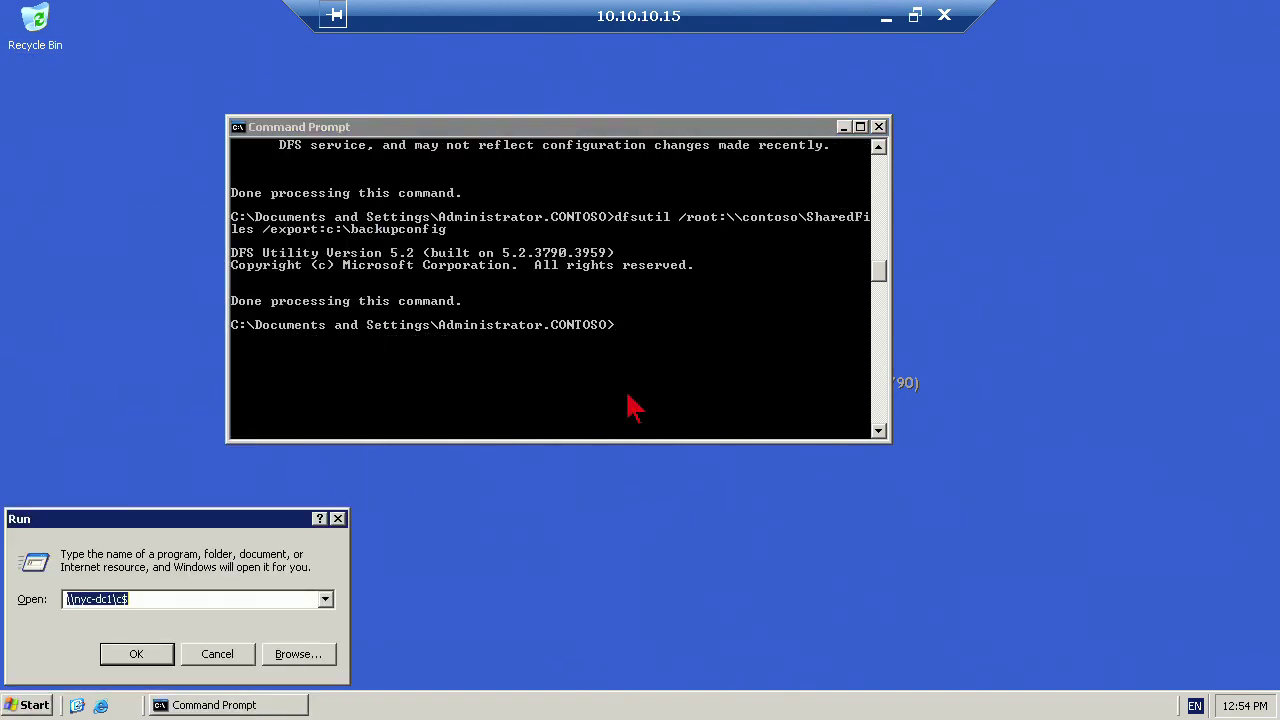
Step: Try to open the network path \\nyc-srv2\c$\migration, and retry with only \\nyc-srv2\c$
text(\\ny)
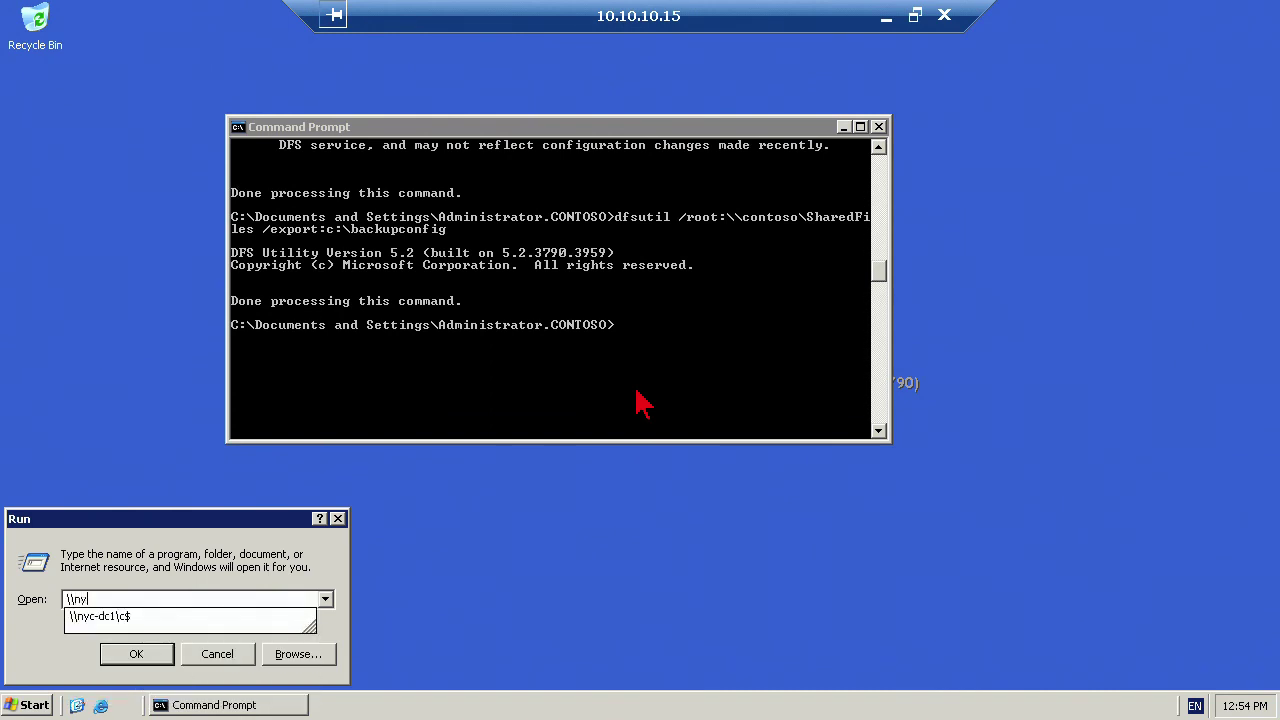
text(c\srv2\c$\migration)
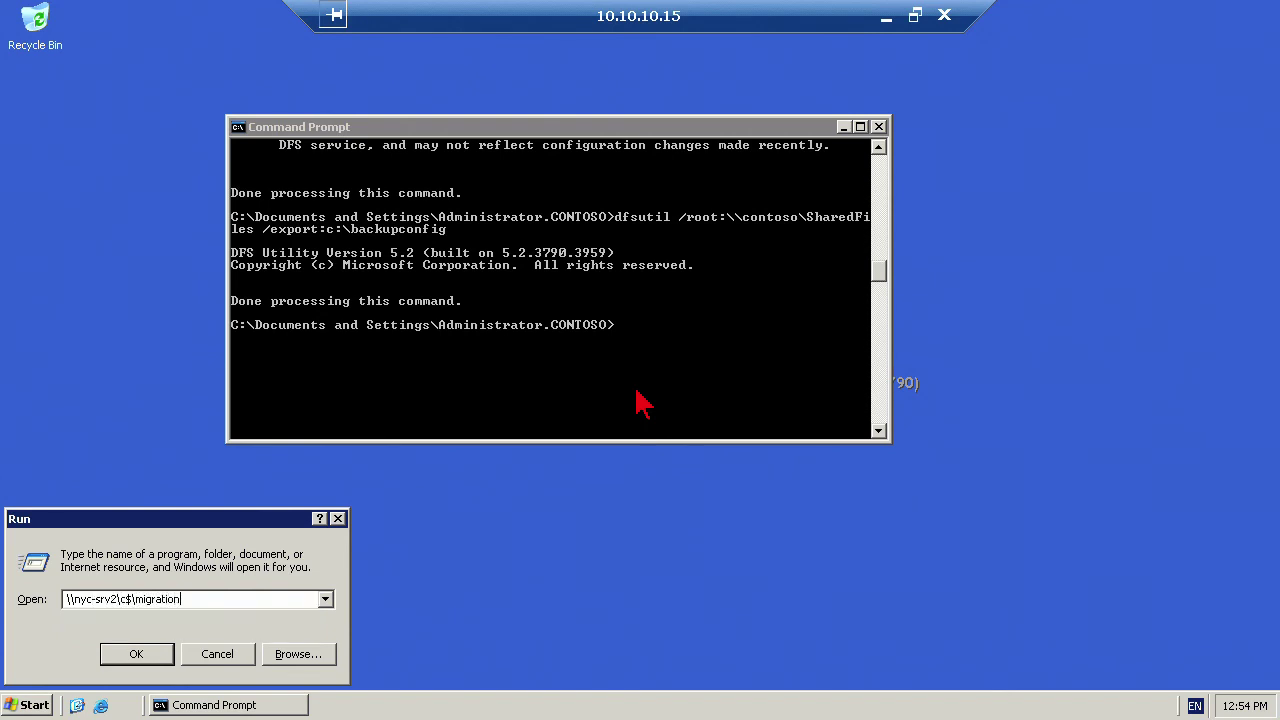
key(Return)
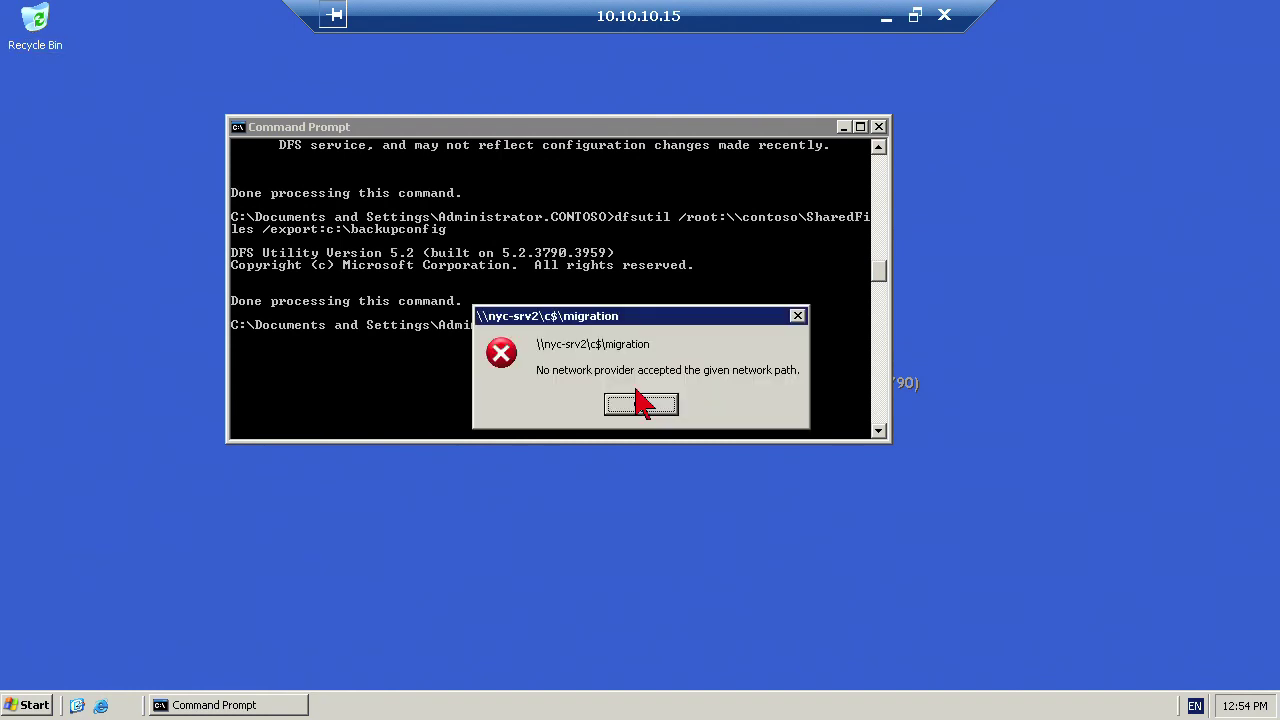
click(640, 403)
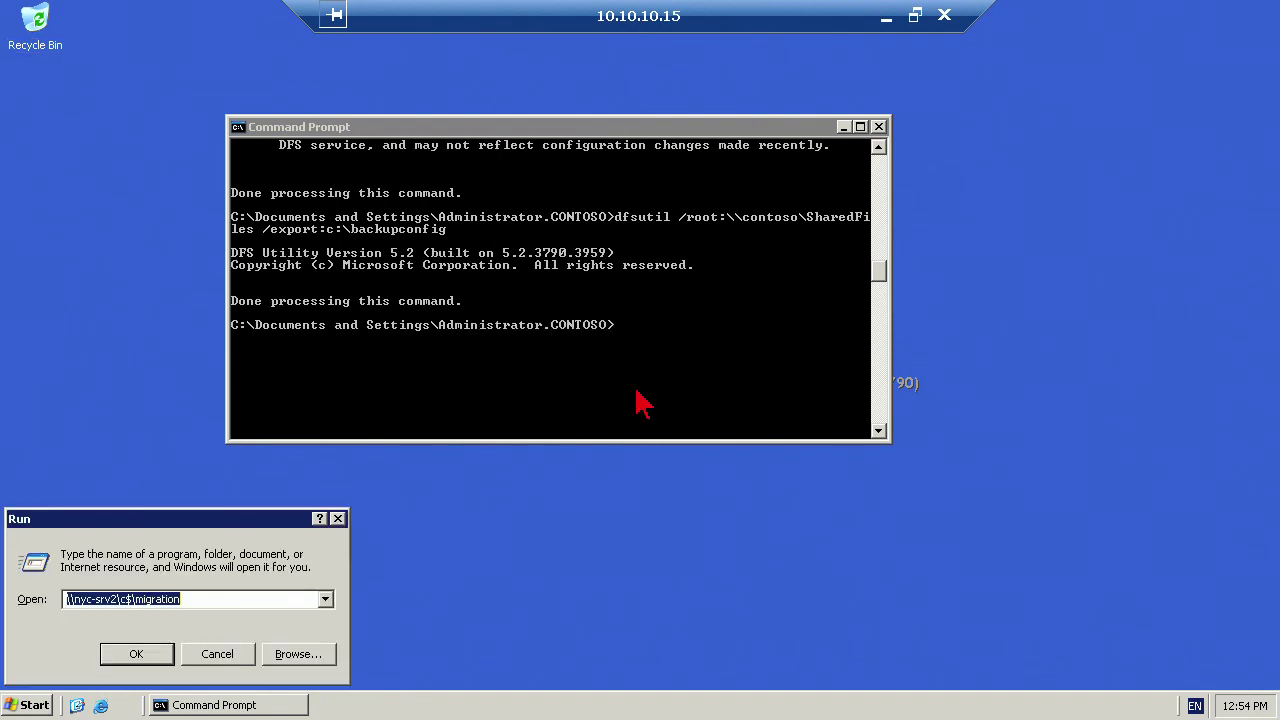
key(End)
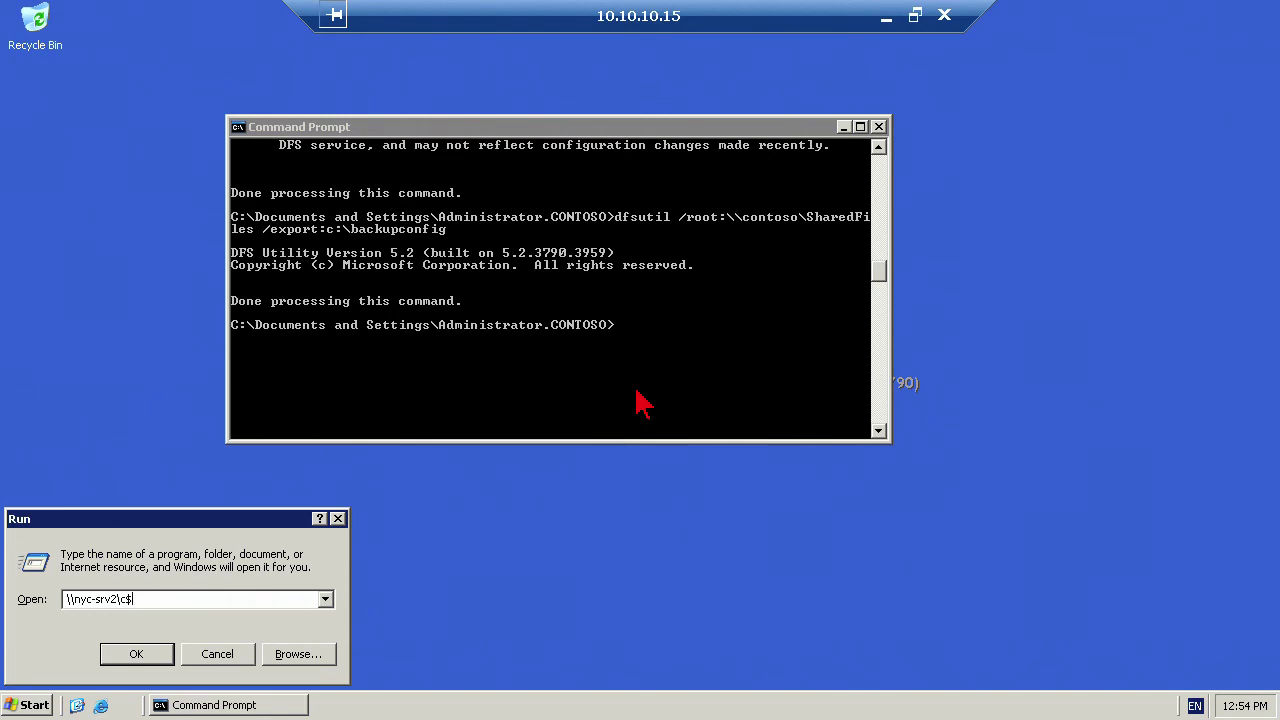
key(Return)
click(640, 403)
Step: Correct the server name in the network path and open \\nyc-svr2\c$
key(End)
key(Delete)
key(Delete)
text(vr2)
key(Return)
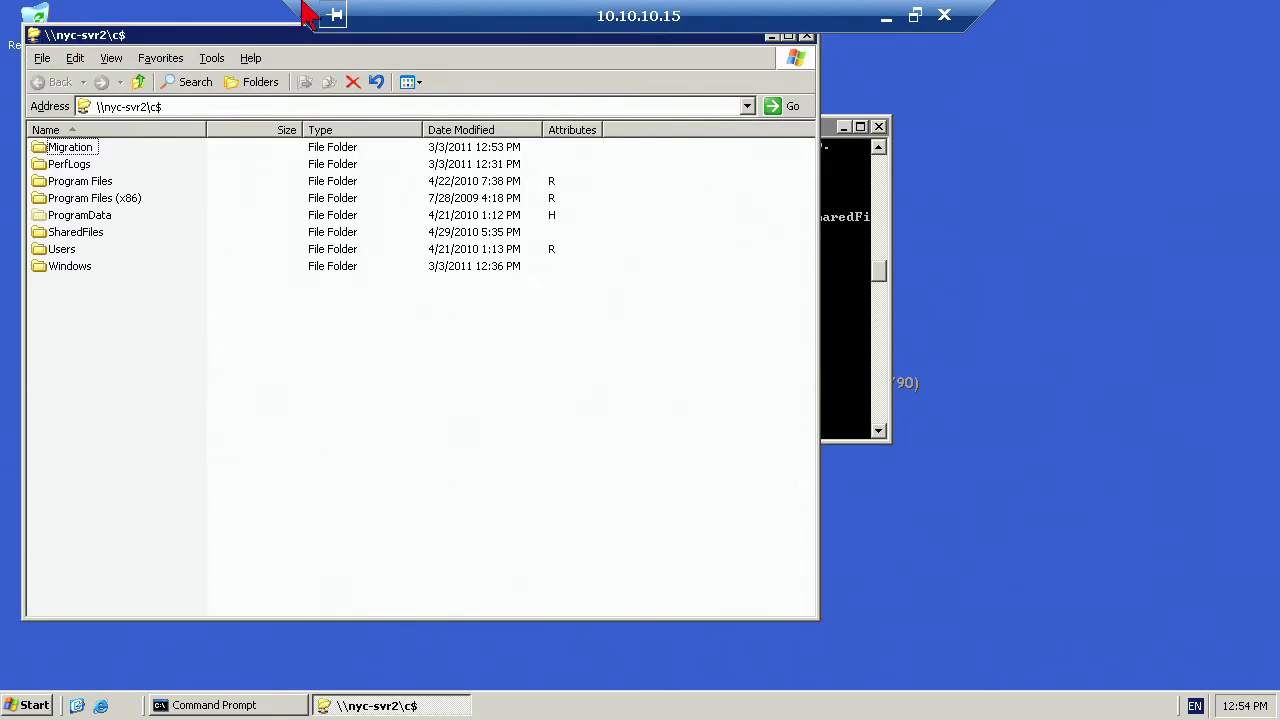
Step: Go to Migration\SMT_ws03_x86 on the network share and run SmigDeploy.exe from it
drag(166, 38, 289, 127)
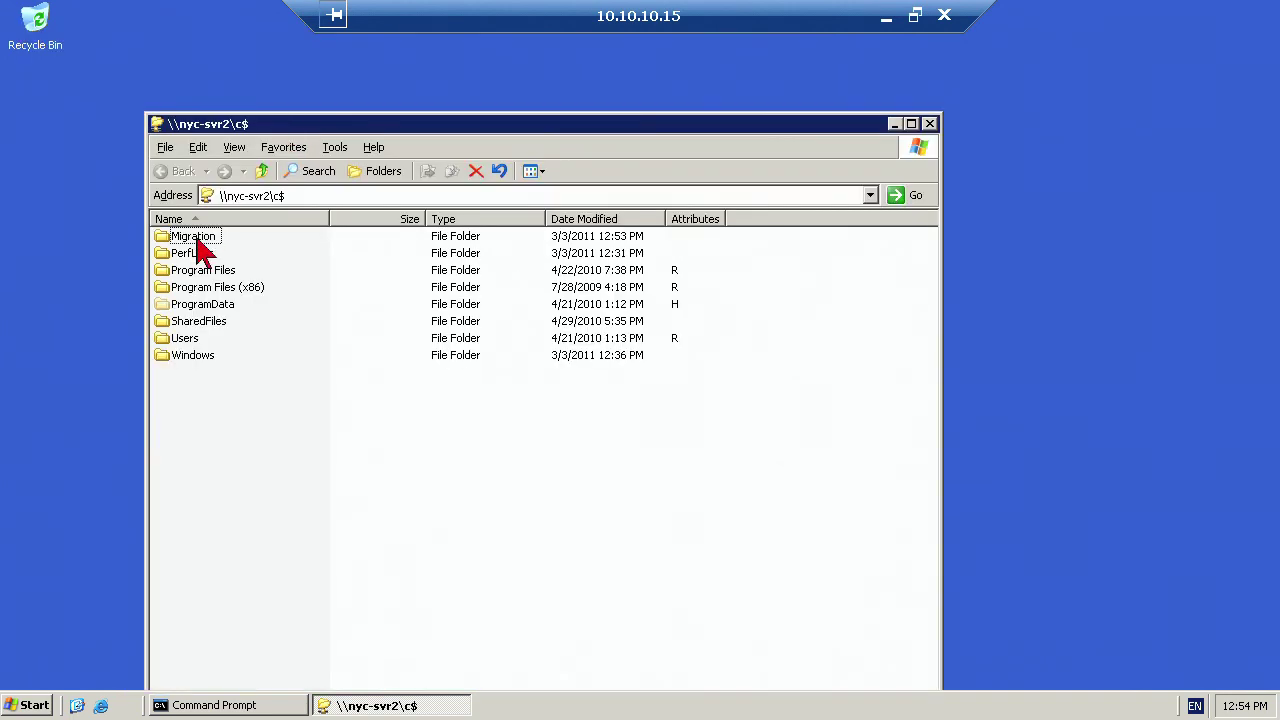
double_click(197, 240)
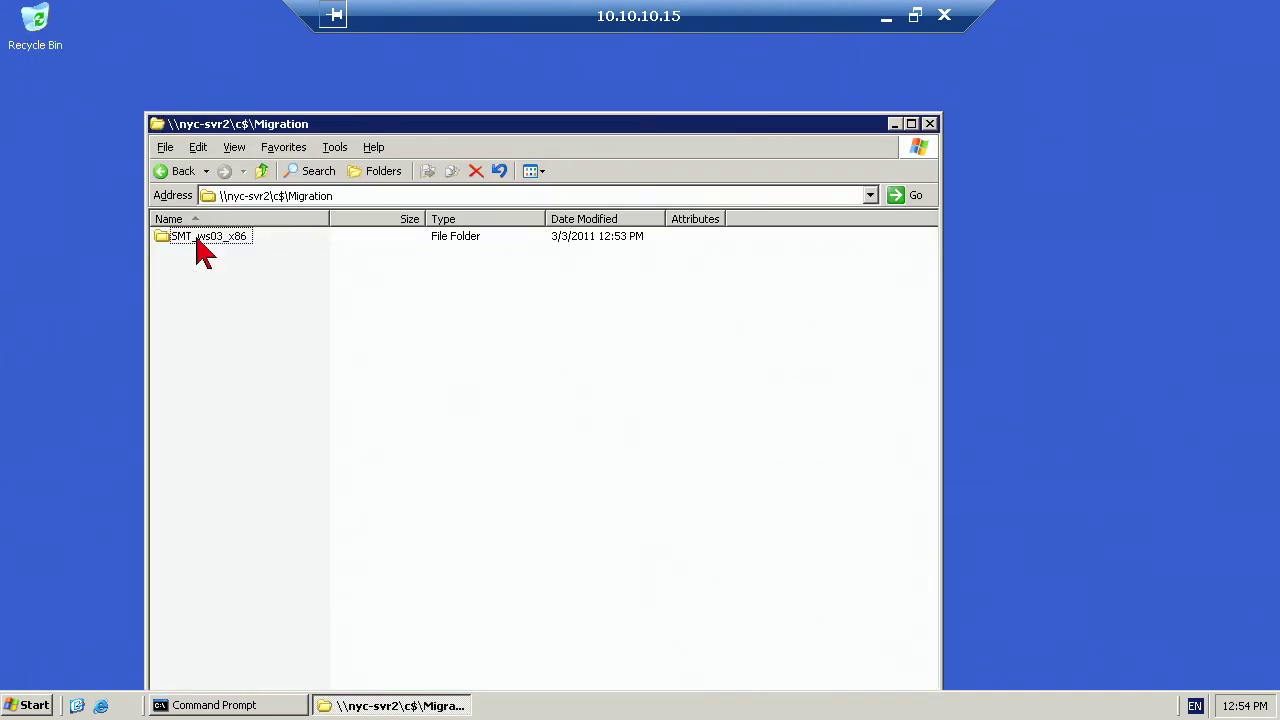
double_click(198, 242)
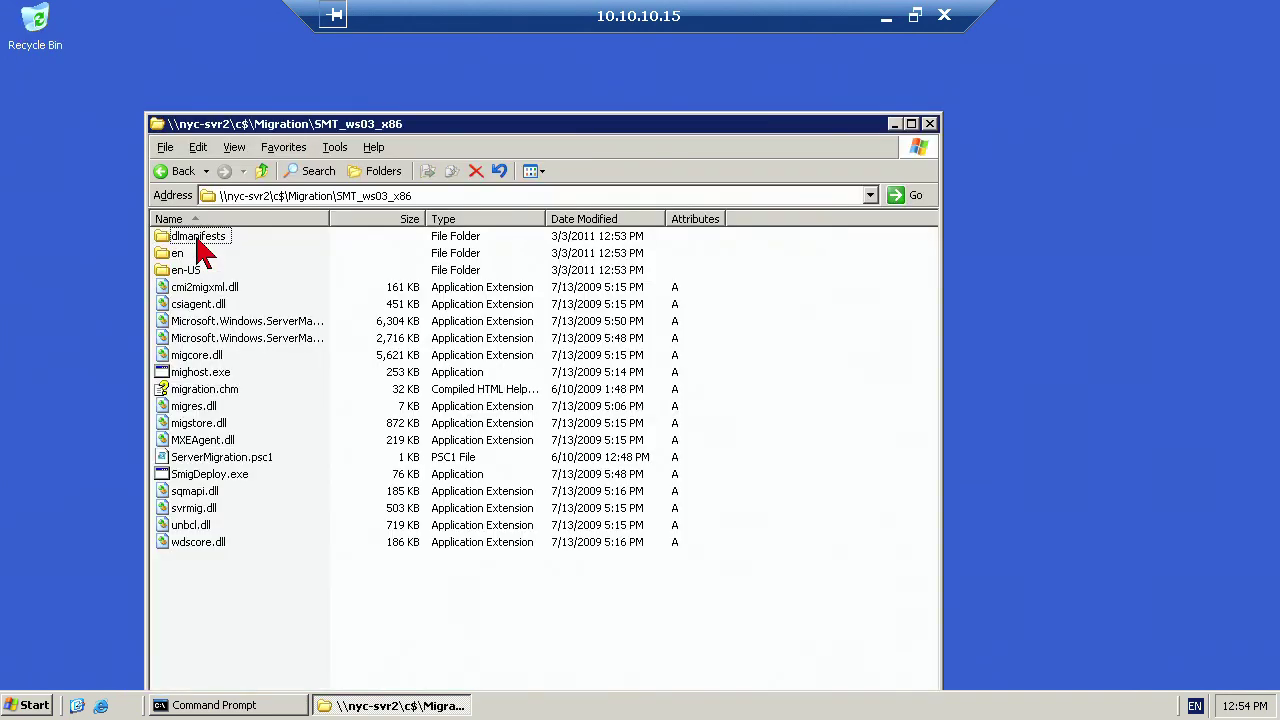
click(210, 475)
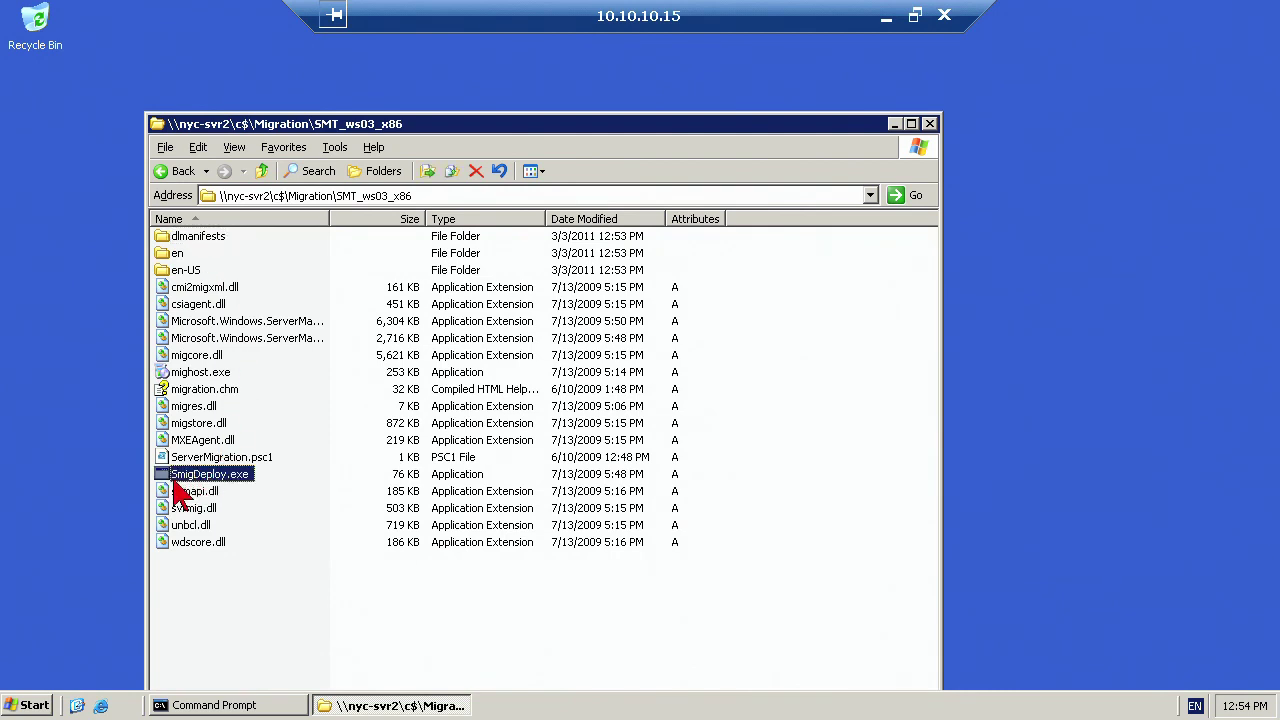
double_click(207, 478)
Step: Minimize the SMT_ws03_x86 folder window and close the Command Prompt
click(896, 126)
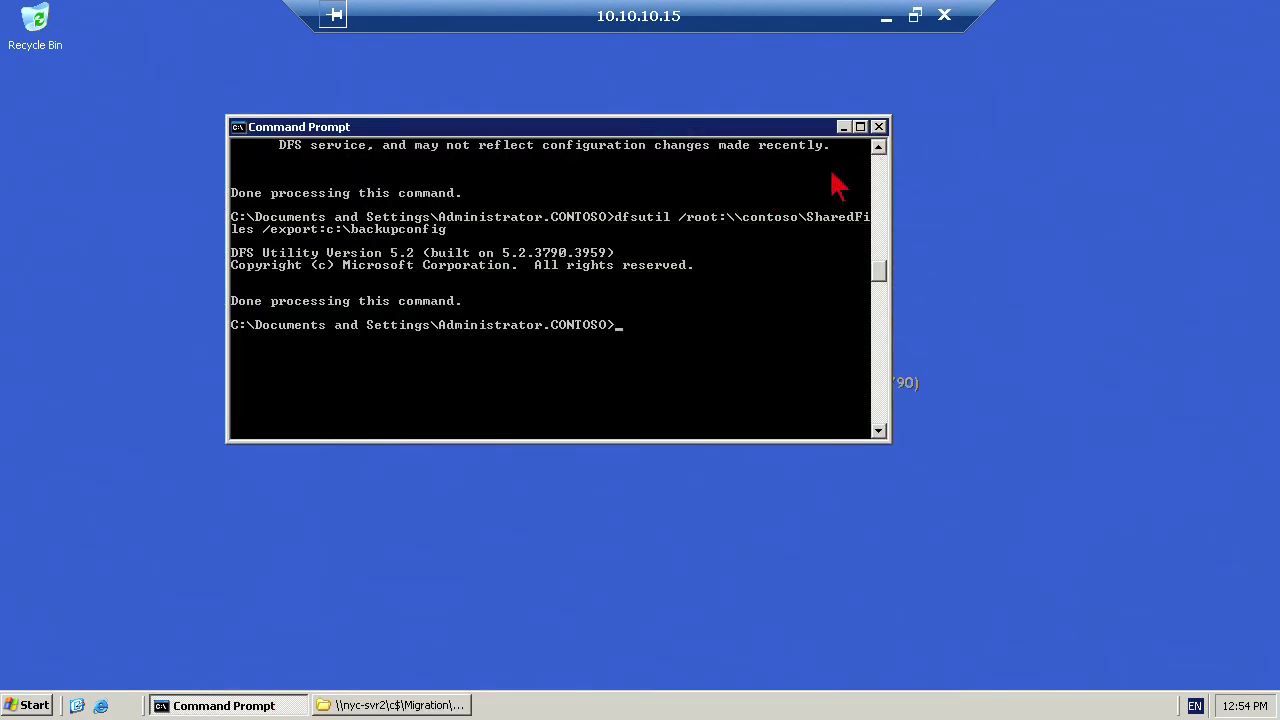
click(880, 127)
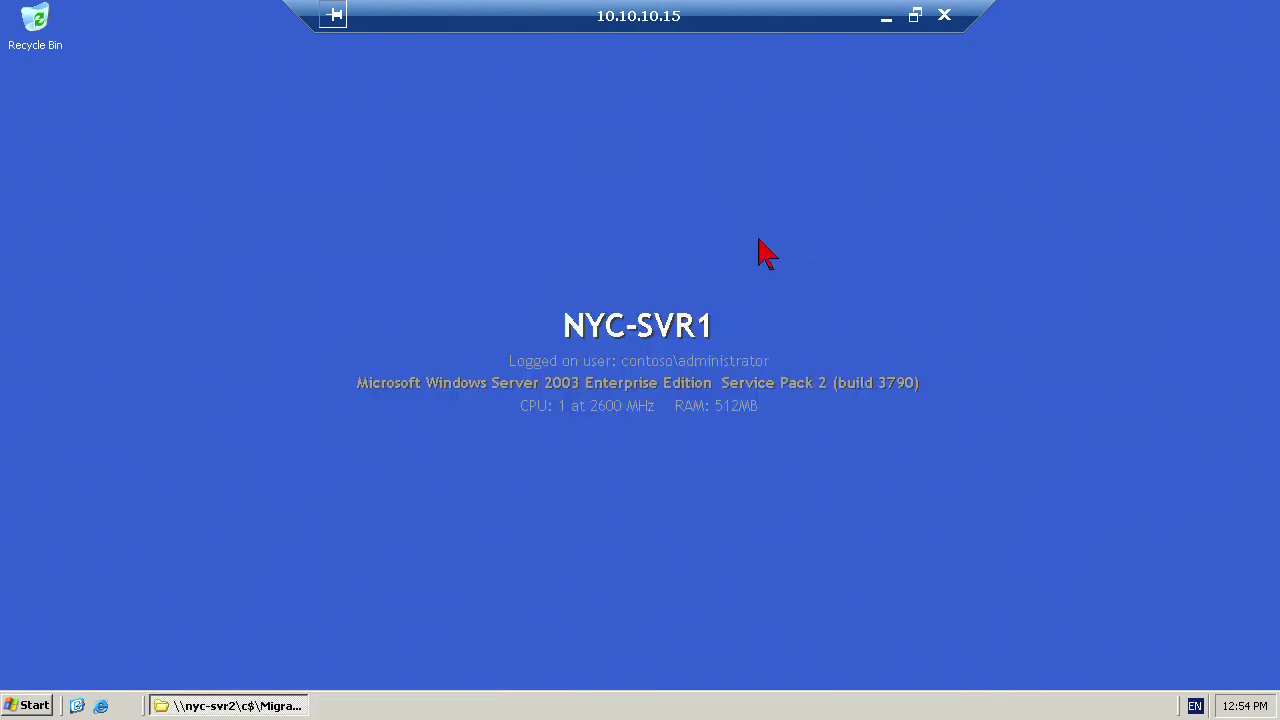